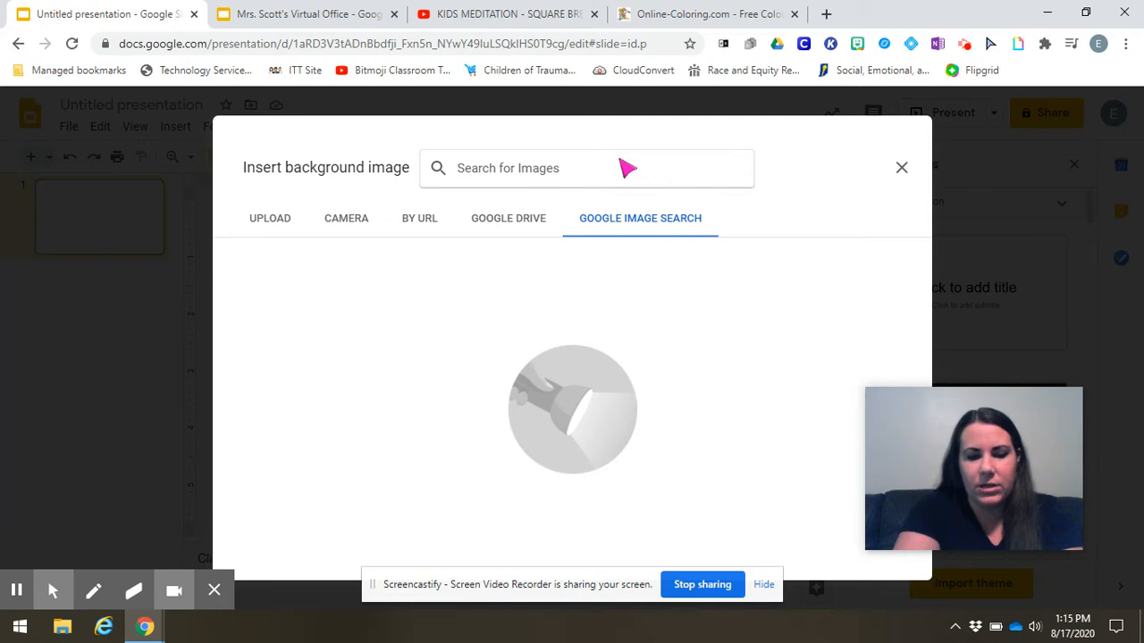
Search Google images for "room background floor and wall" as the slide's background image.
{"action": "type", "text": "room ba"}
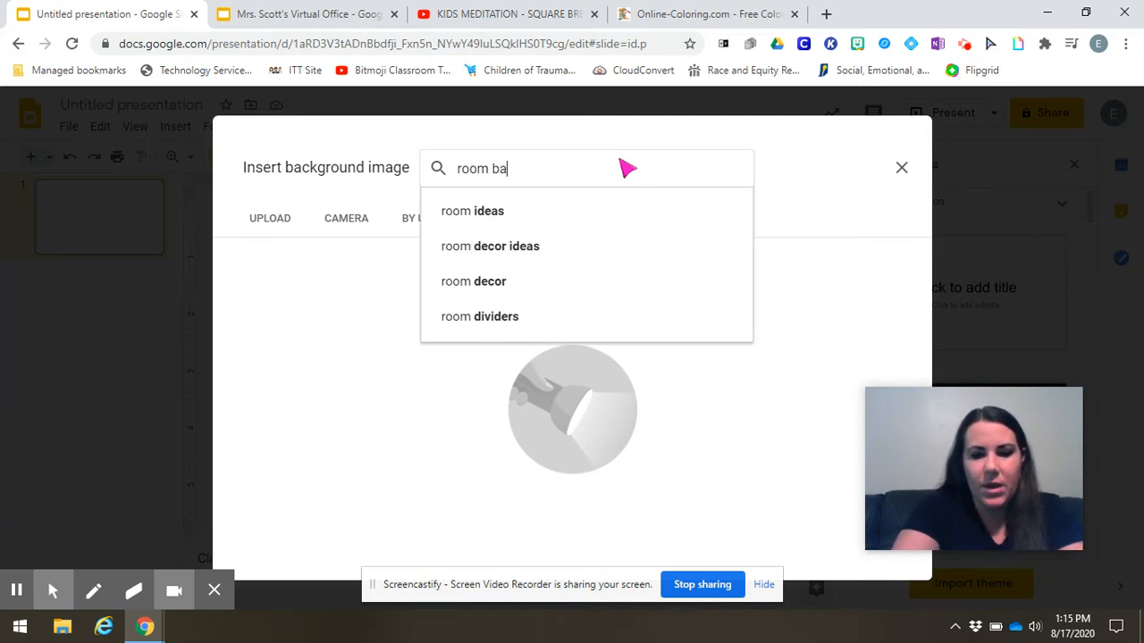
{"action": "type", "text": "ckground florr"}
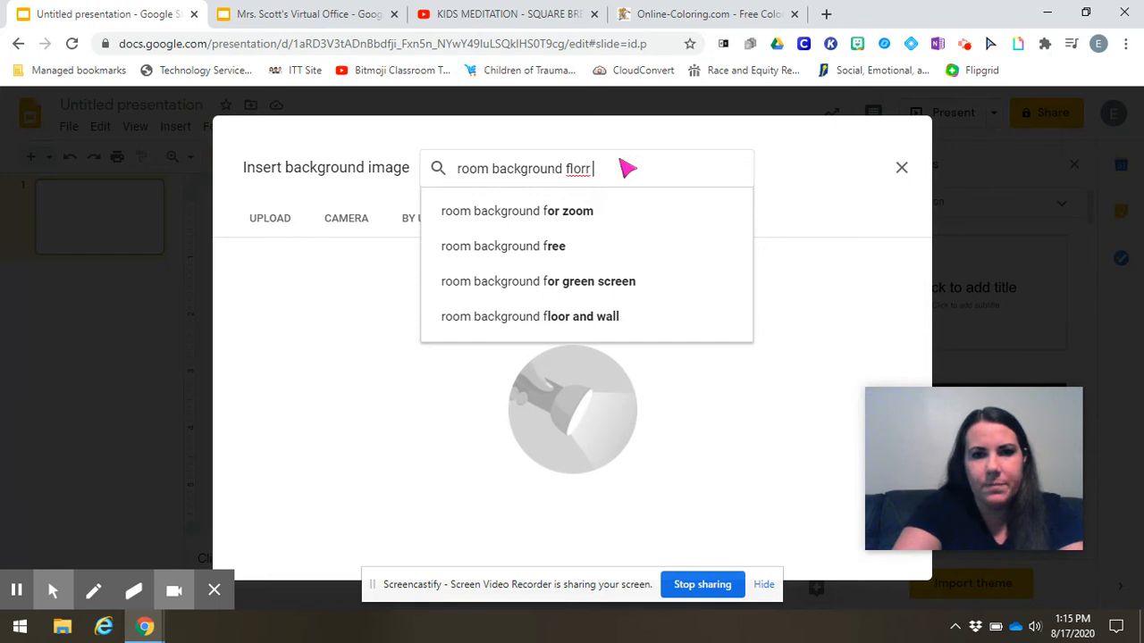
{"action": "key", "text": "BackSpace"}
{"action": "key", "text": "BackSpace"}
{"action": "type", "text": "or and wall"}
{"action": "key", "text": "Return"}
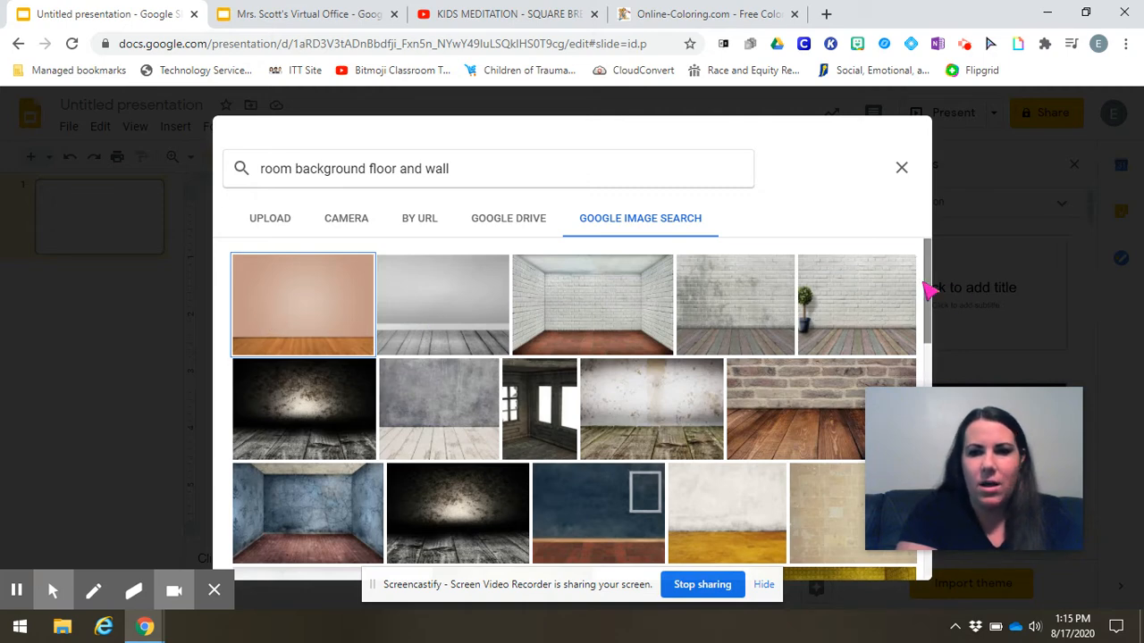
Insert the picture with the plain peach wall and wooden floor as the slide background and finish the background settings.
{"action": "mouse_move", "coordinate": [932, 288]}
{"action": "left_mouse_down"}
{"action": "mouse_move", "coordinate": [899, 464]}
{"action": "mouse_move", "coordinate": [915, 284]}
{"action": "left_mouse_up"}
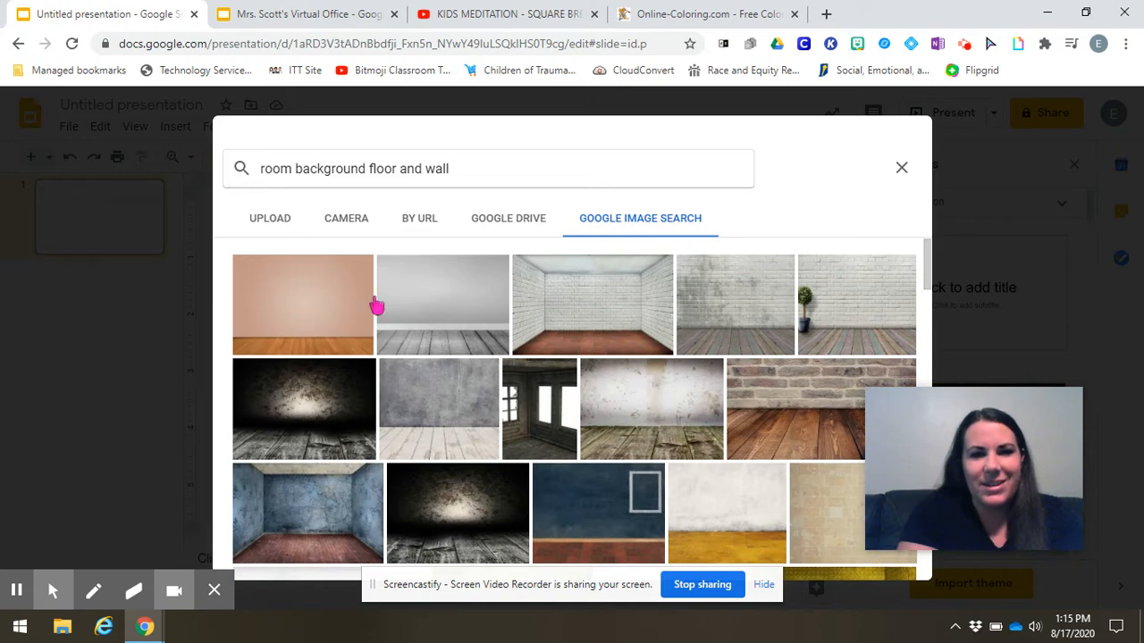
{"action": "left_click", "coordinate": [307, 304]}
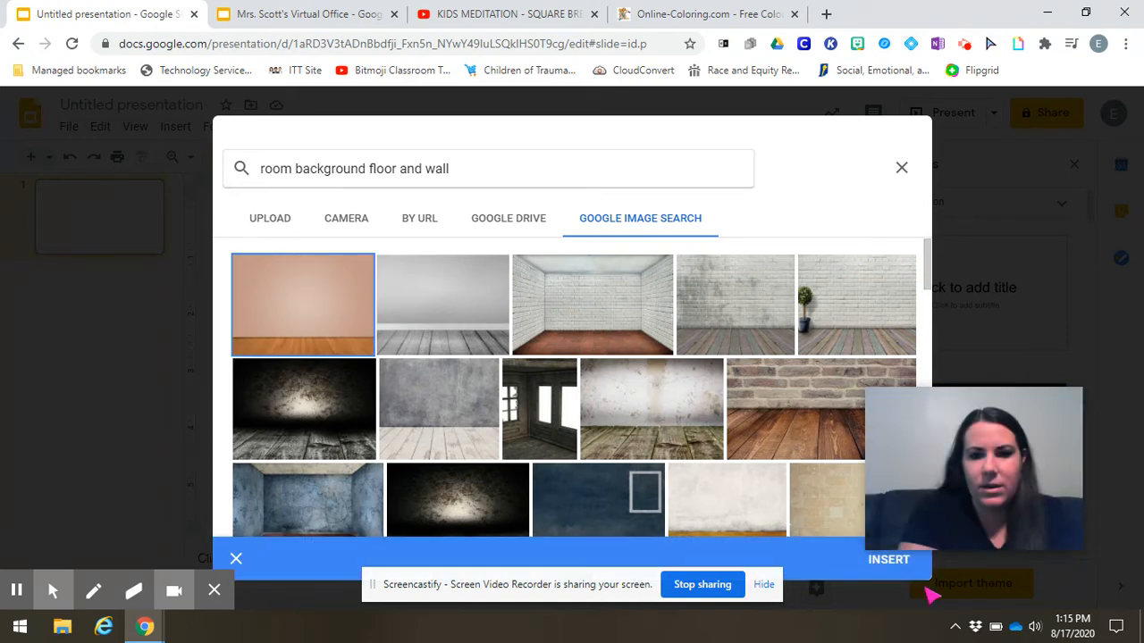
{"action": "left_click", "coordinate": [888, 563]}
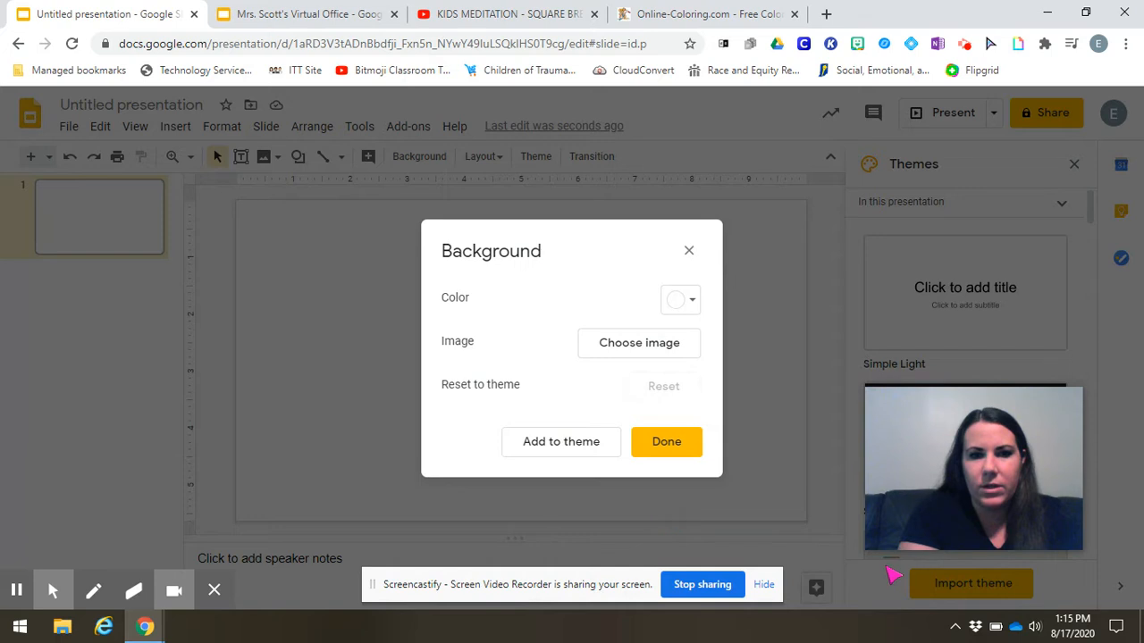
{"action": "left_click", "coordinate": [686, 444]}
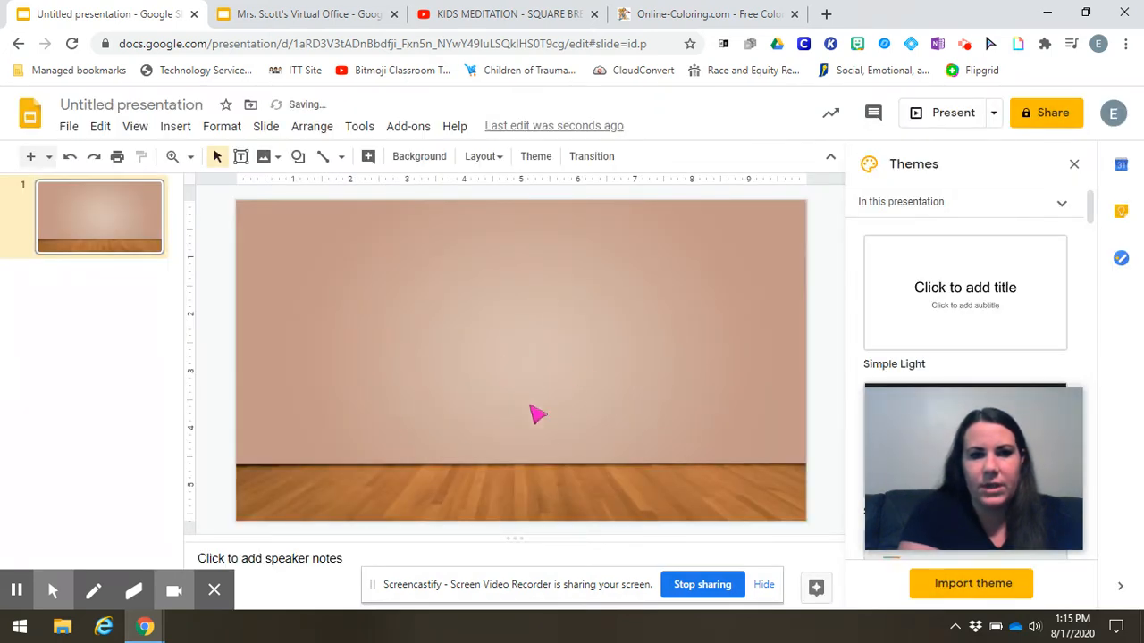
{"action": "left_click", "coordinate": [333, 284]}
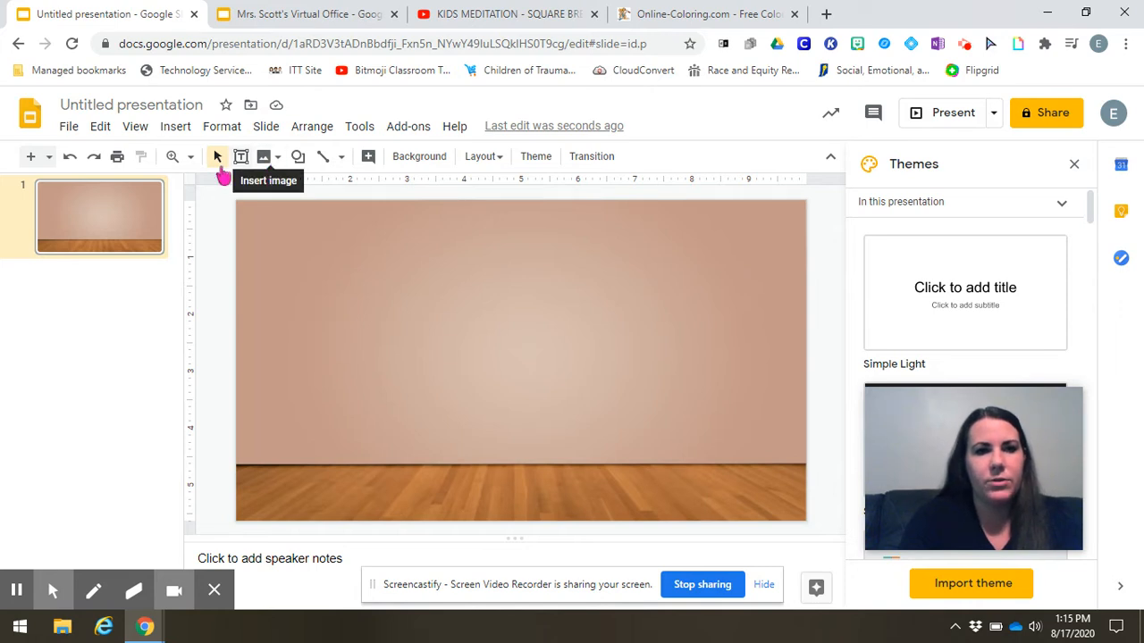
Search the web for images to insert using the phrase "transparent background desk".
{"action": "left_click", "coordinate": [276, 161]}
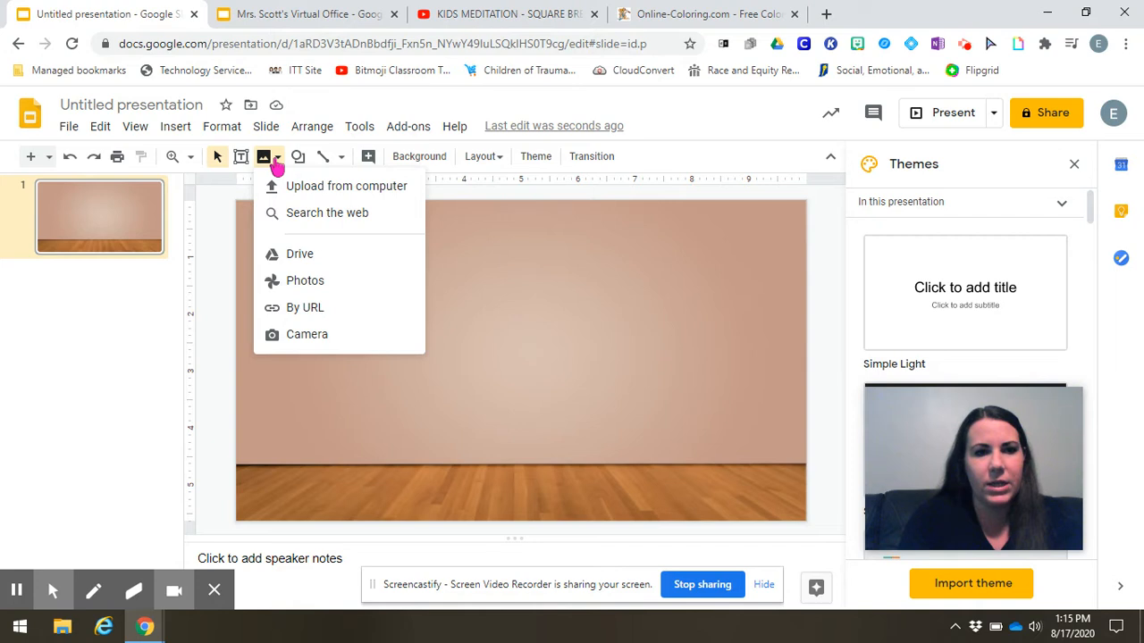
{"action": "left_click", "coordinate": [327, 214]}
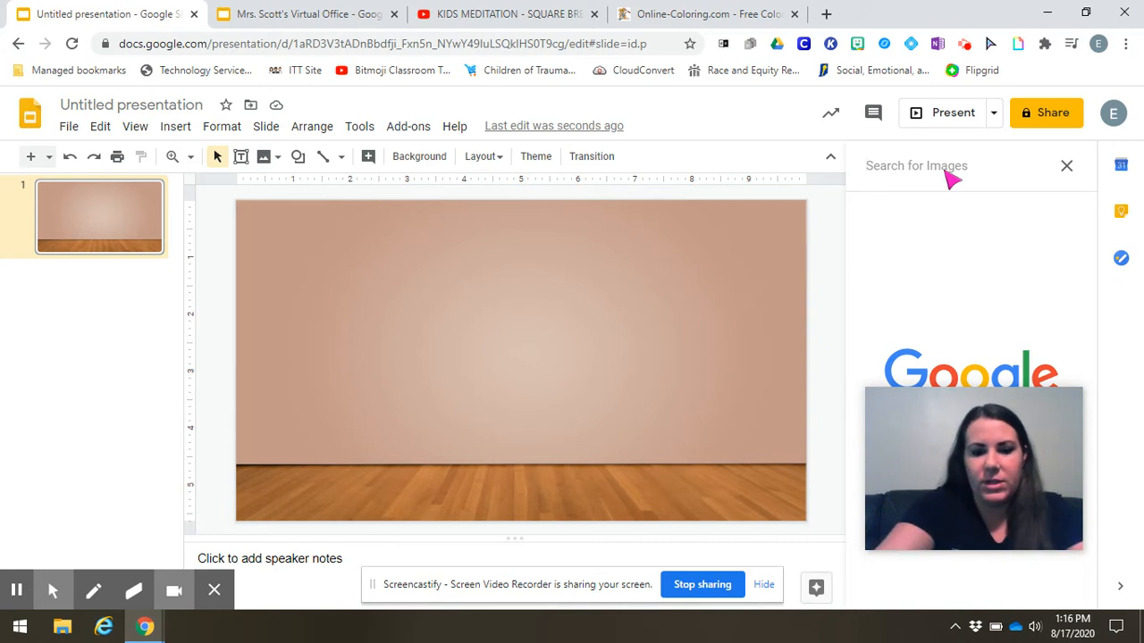
{"action": "type", "text": "transparent "}
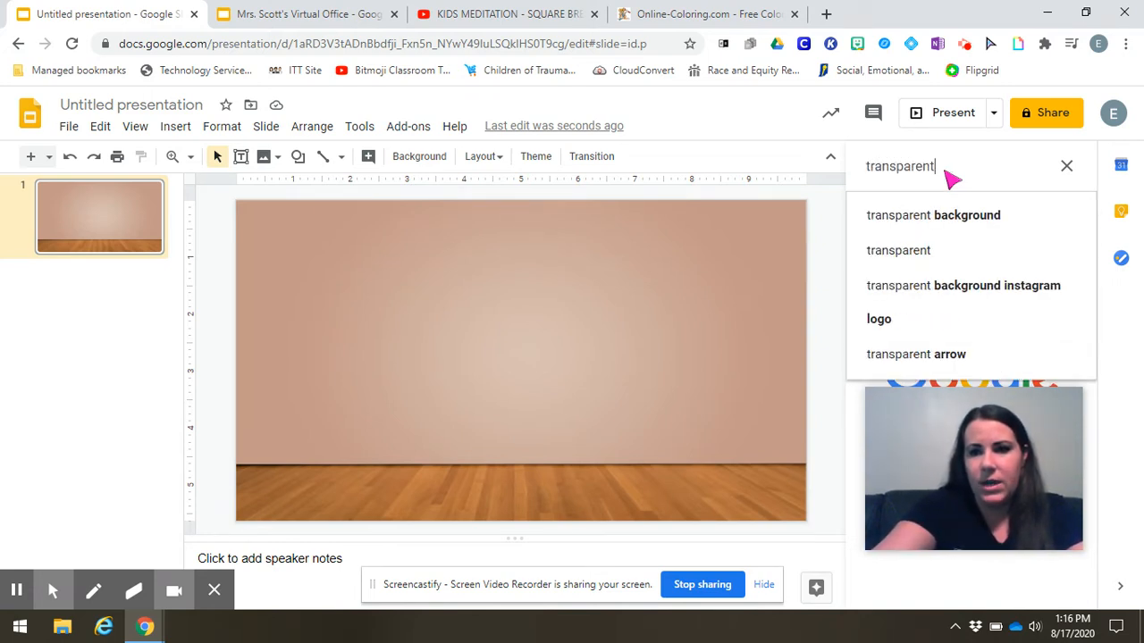
{"action": "type", "text": "back"}
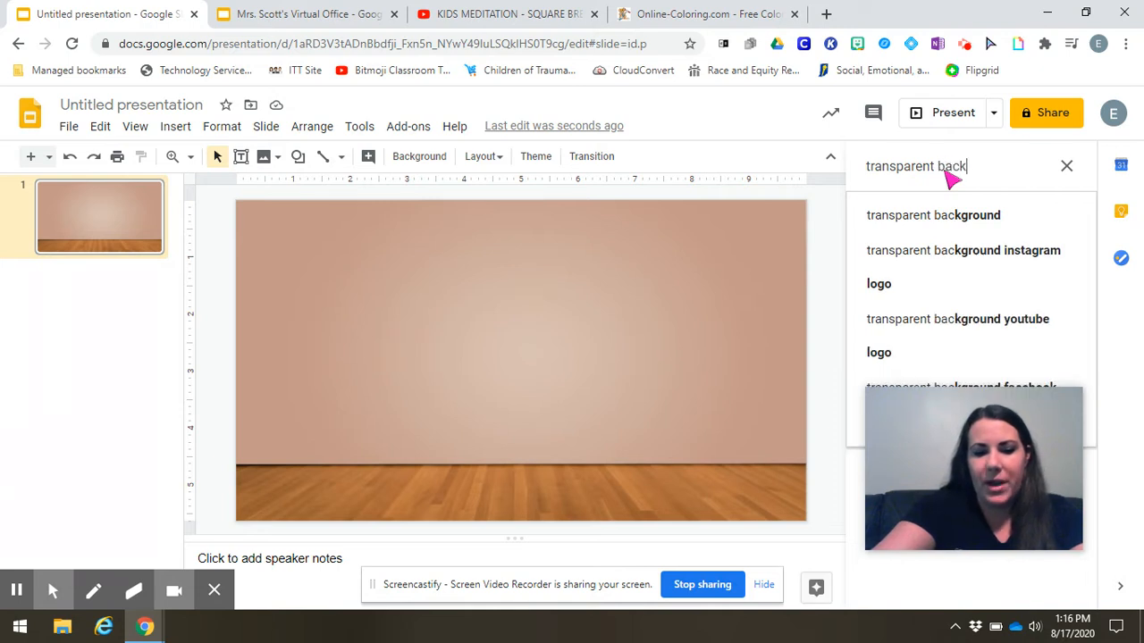
{"action": "type", "text": "ground"}
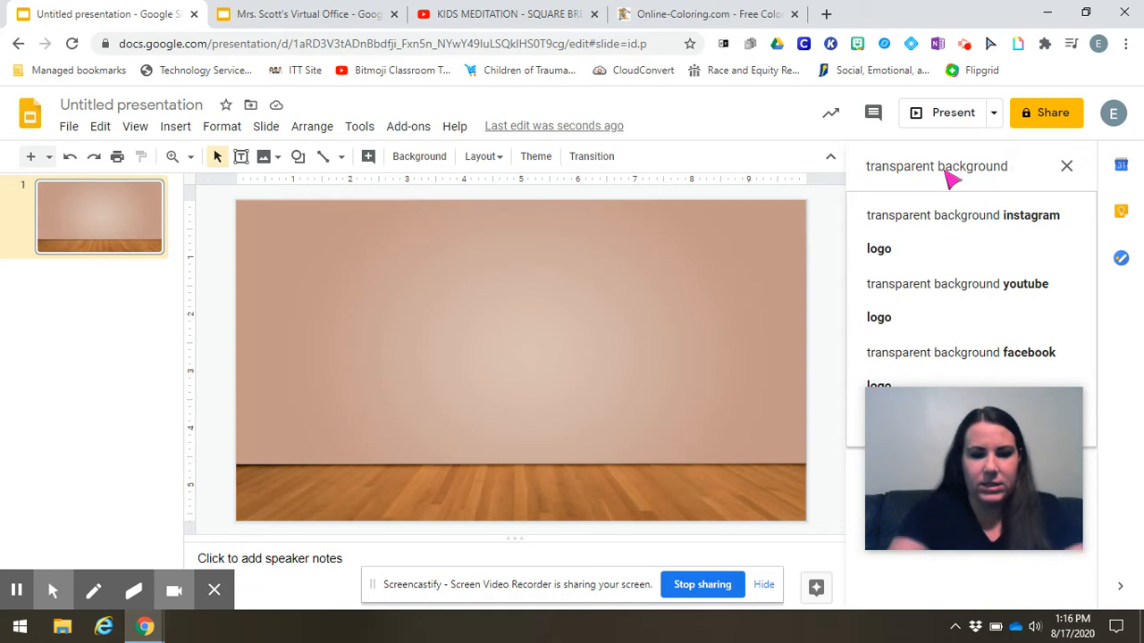
{"action": "type", "text": "desk"}
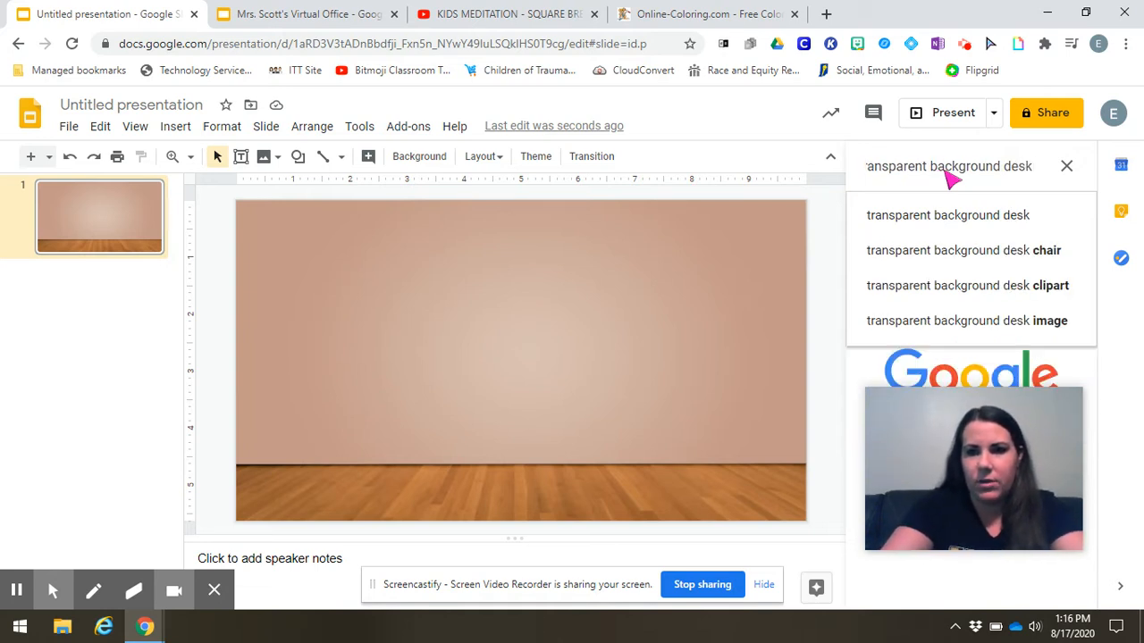
{"action": "key", "text": "Return"}
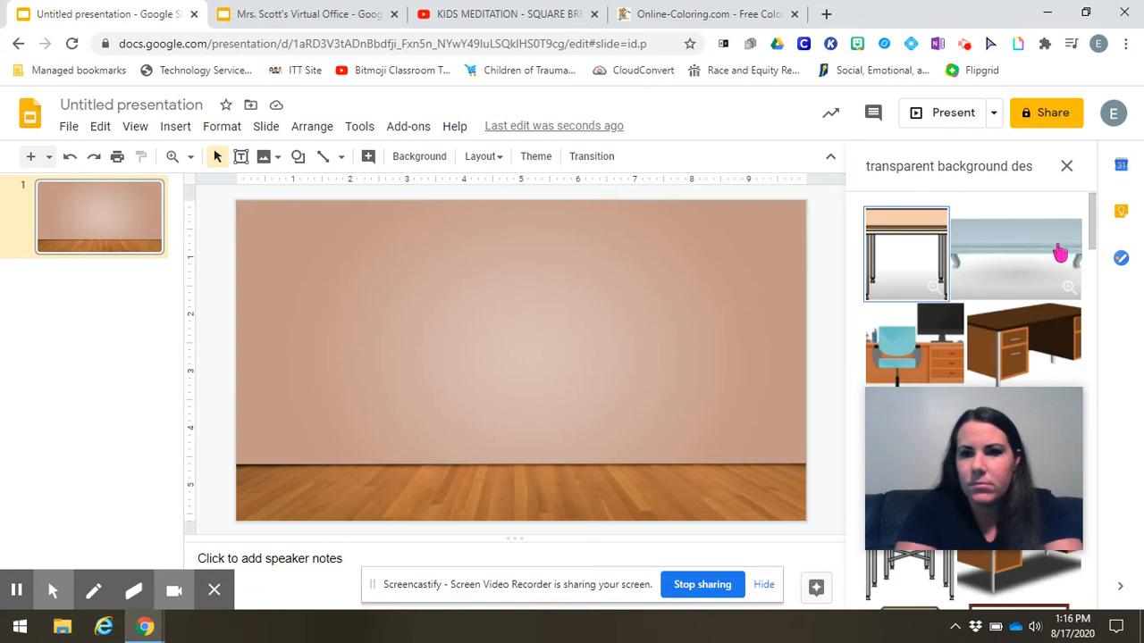
{"action": "mouse_move", "coordinate": [1003, 435]}
{"action": "left_click_drag", "start_coordinate": [1002, 435], "coordinate": [158, 410]}
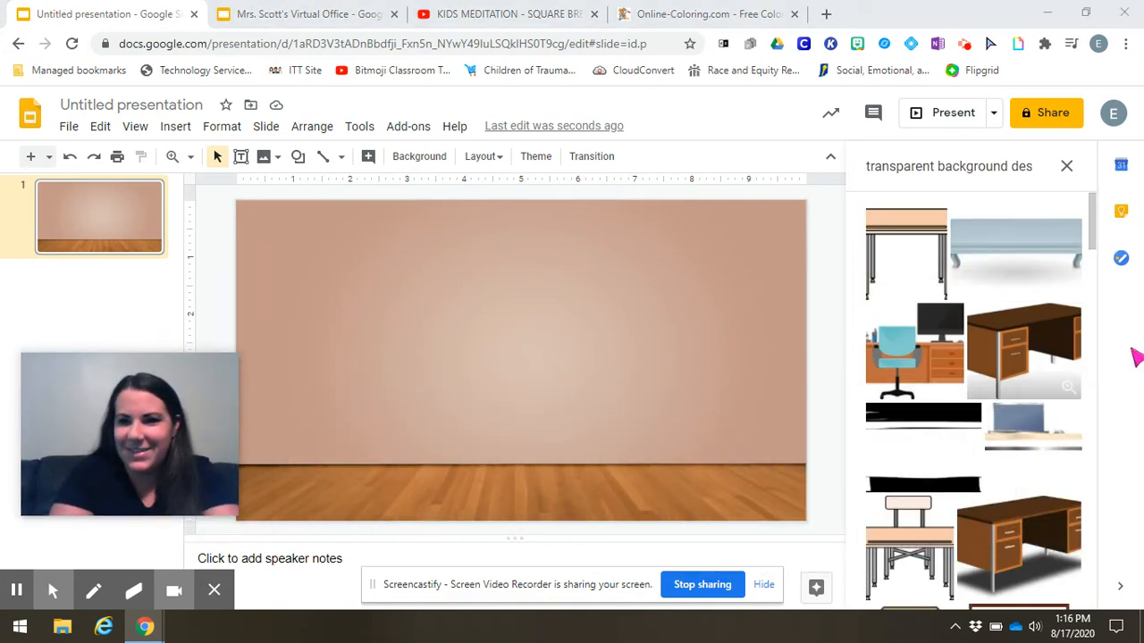
{"action": "mouse_move", "coordinate": [1096, 229]}
{"action": "left_mouse_down"}
{"action": "mouse_move", "coordinate": [1092, 472]}
{"action": "mouse_move", "coordinate": [1106, 215]}
{"action": "left_mouse_up"}
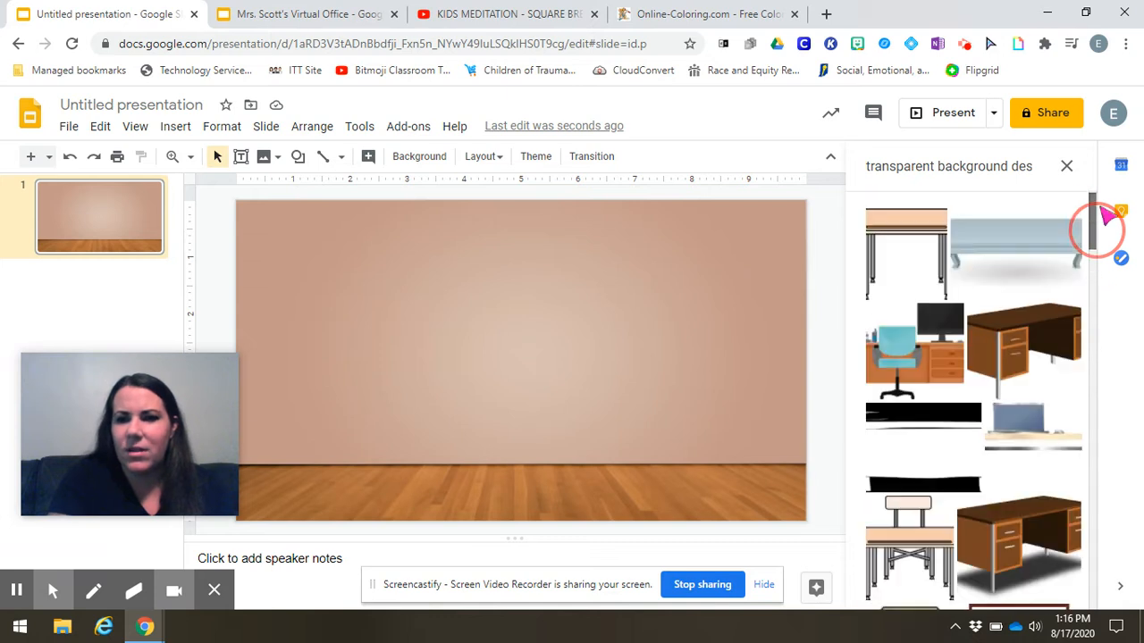
Refine the image search to "transparent background wooden desk".
{"action": "left_click", "coordinate": [1011, 167]}
{"action": "type", "text": "eood c"}
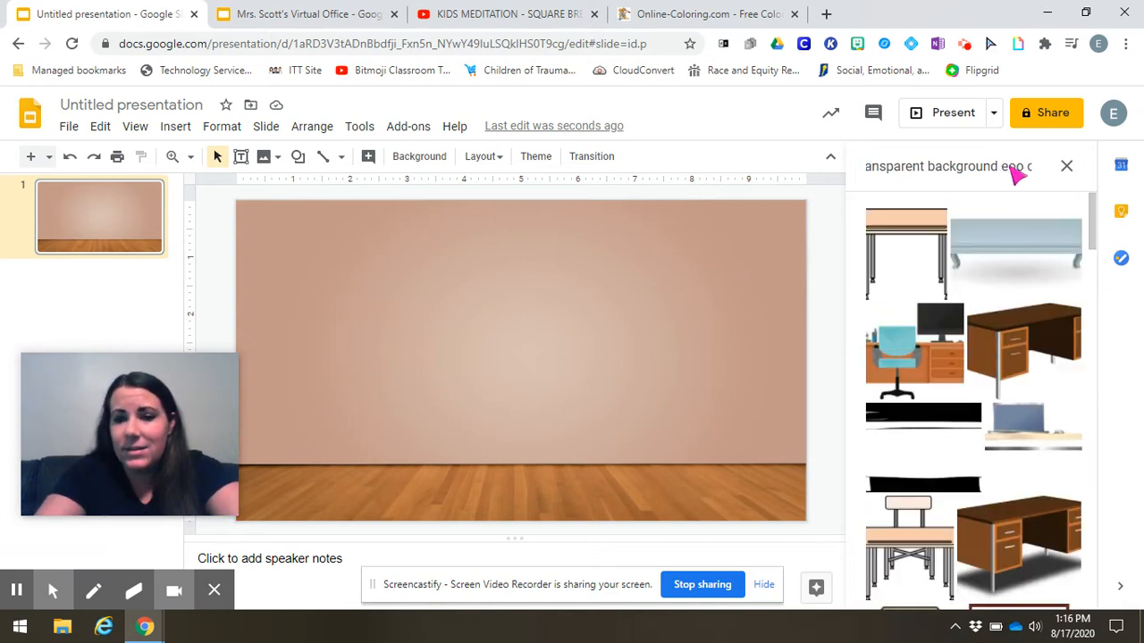
{"action": "type", "text": "en"}
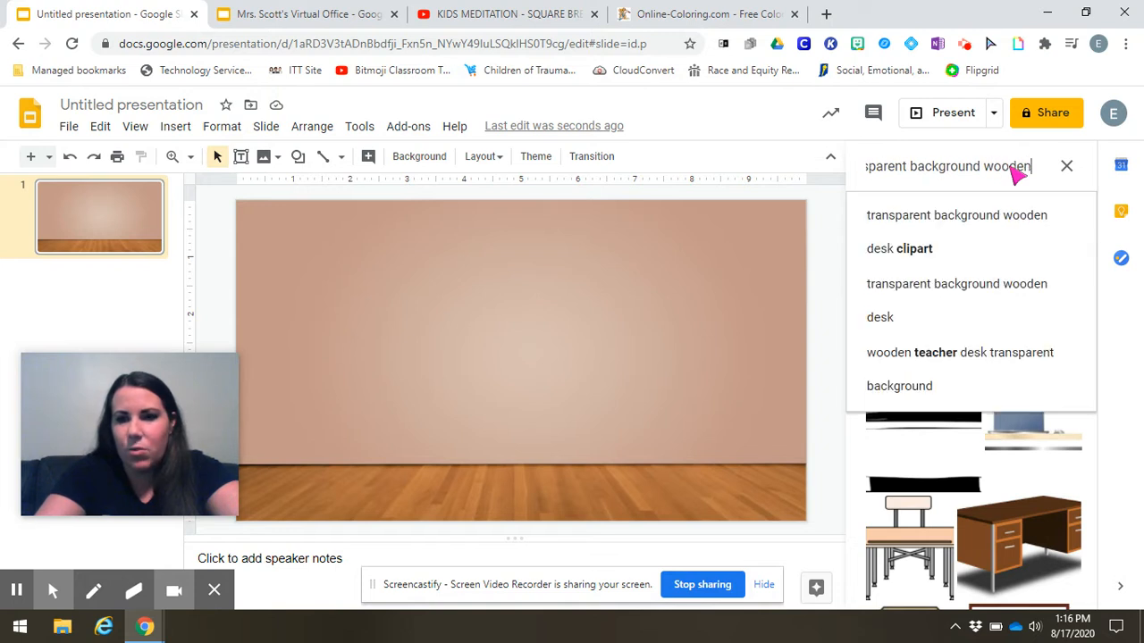
{"action": "key", "text": "Return"}
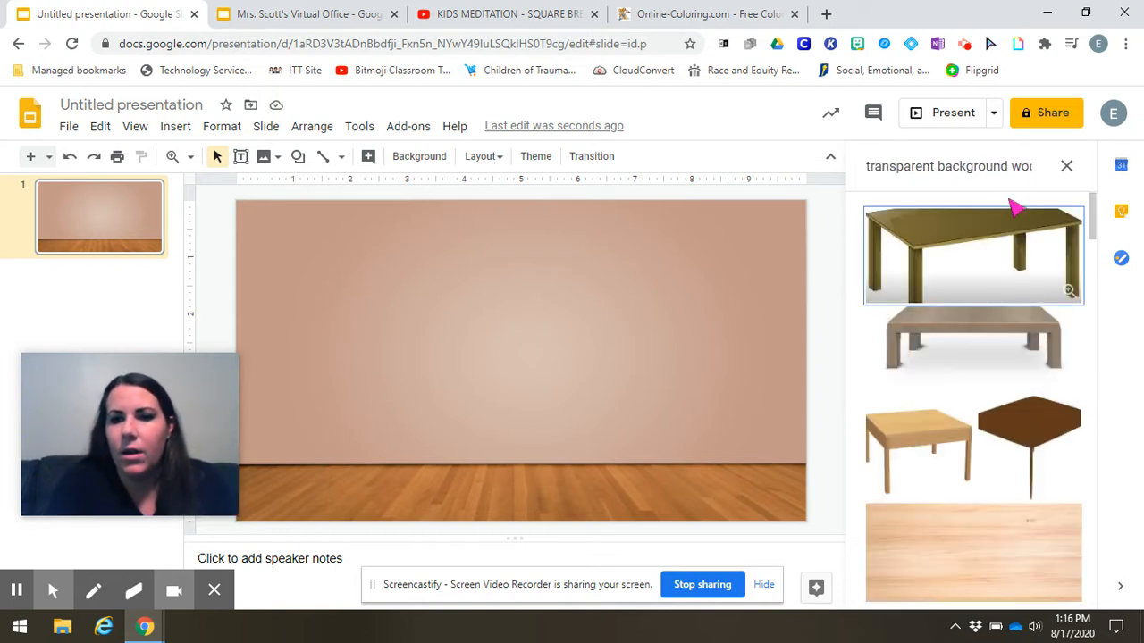
Insert the light wooden square table image, shrink it, and place it on the floor in the slide's lower left area.
{"action": "left_click_drag", "start_coordinate": [953, 438], "coordinate": [358, 420]}
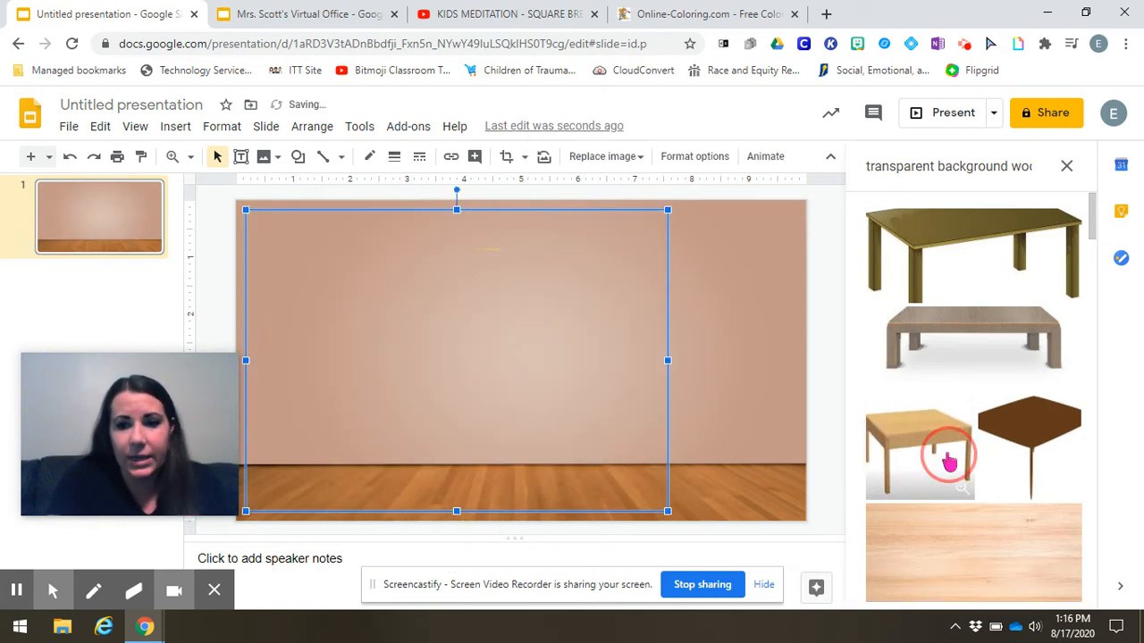
{"action": "left_click_drag", "start_coordinate": [659, 214], "coordinate": [450, 333]}
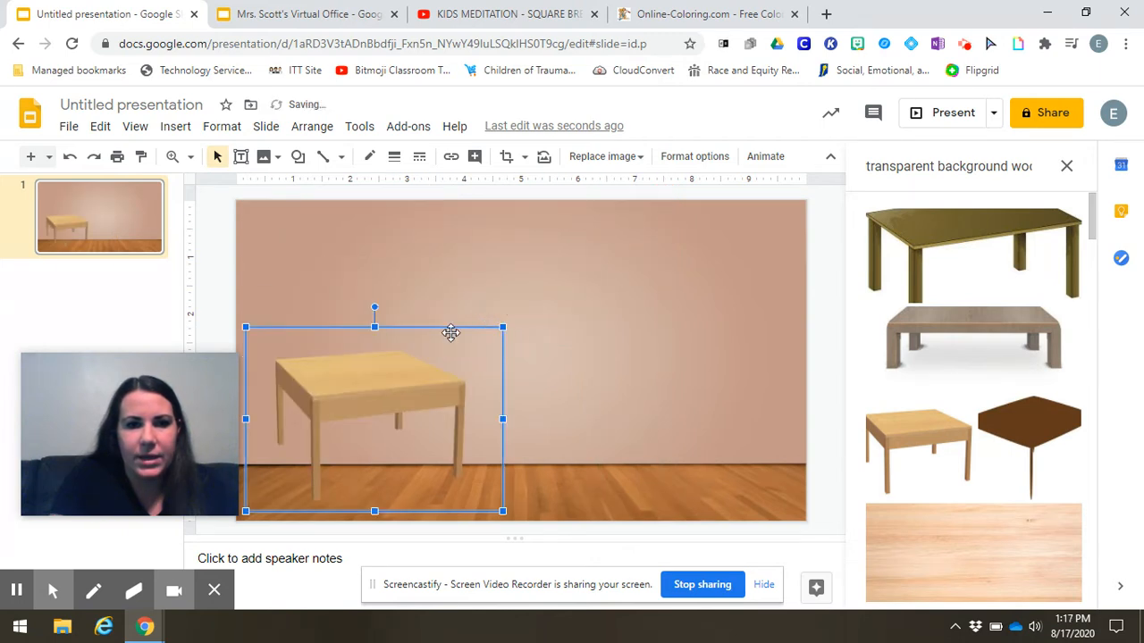
{"action": "left_click_drag", "start_coordinate": [367, 340], "coordinate": [387, 382]}
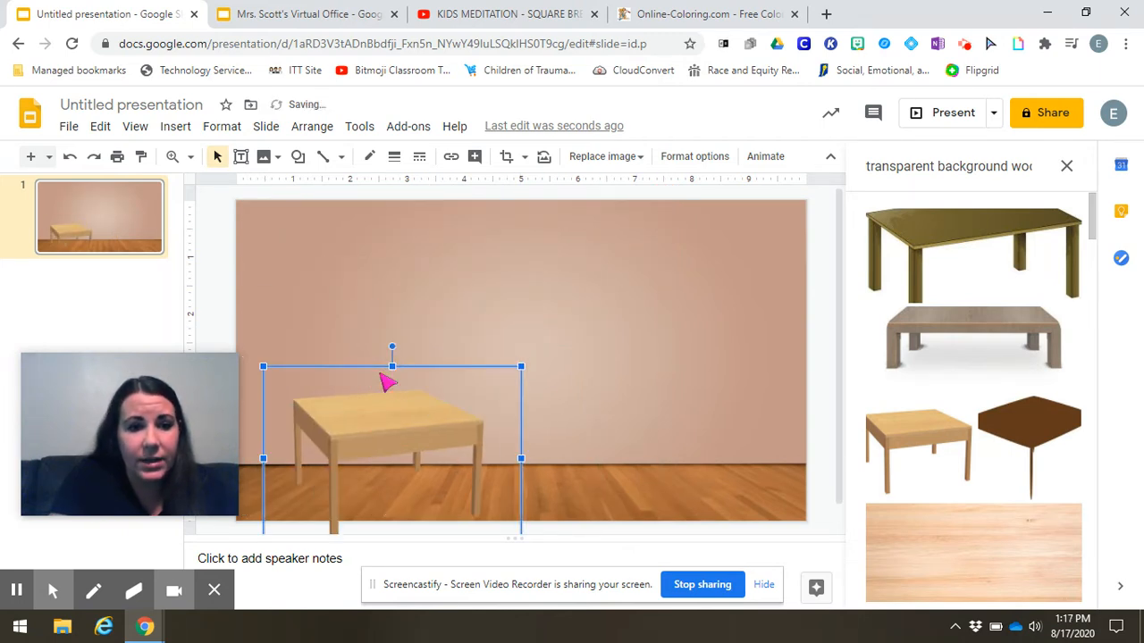
{"action": "left_click", "coordinate": [387, 373]}
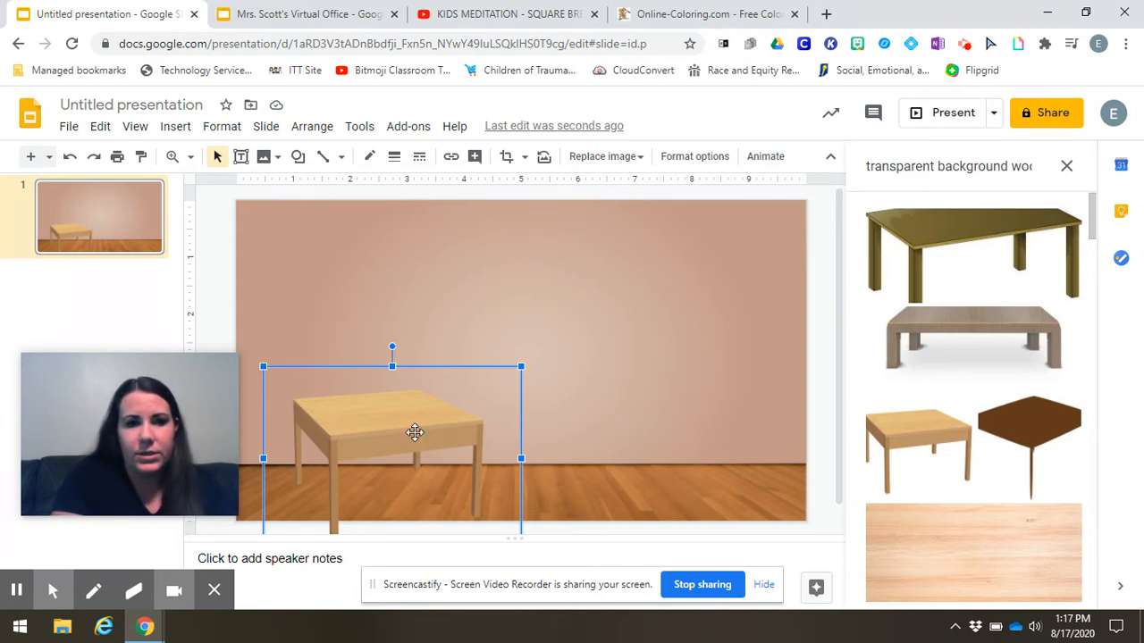
Crop the table image's left side and its part below the slide's lower edge, and enlarge the image very slightly.
{"action": "double_click", "coordinate": [416, 436]}
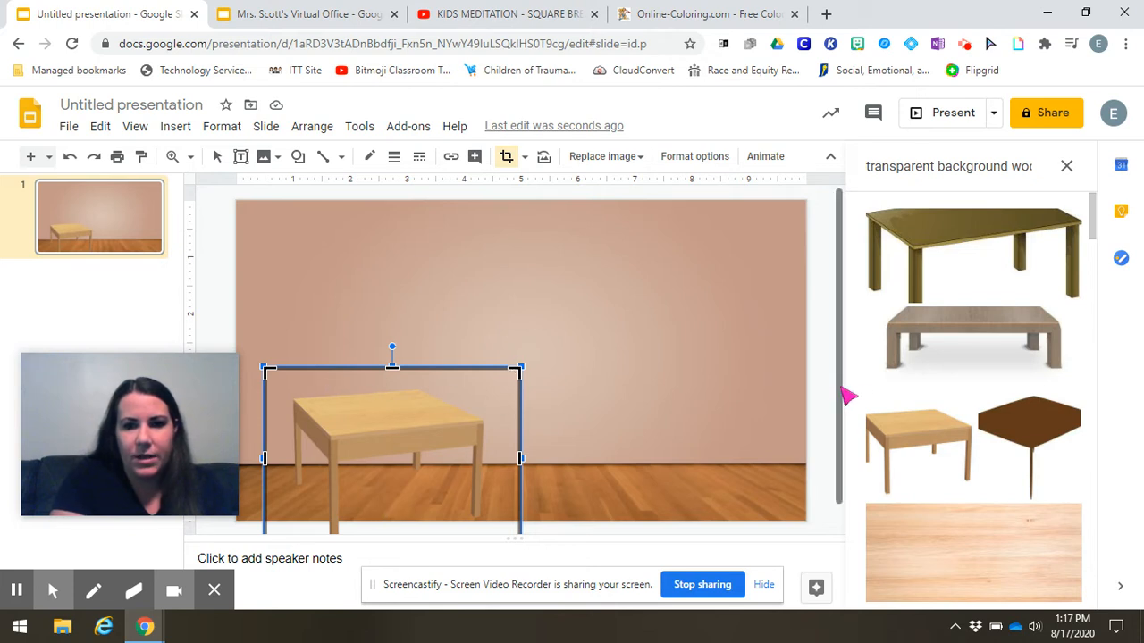
{"action": "scroll", "coordinate": [840, 388], "scroll_direction": "down", "scroll_amount": 1}
{"action": "left_click_drag", "start_coordinate": [269, 518], "coordinate": [284, 487]}
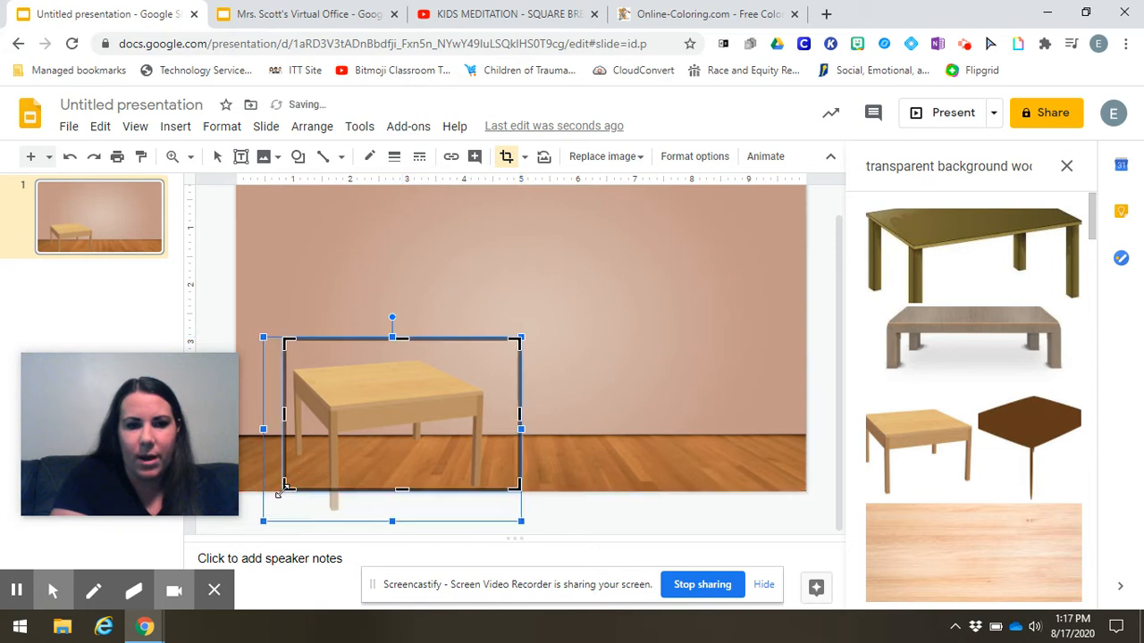
{"action": "double_click", "coordinate": [402, 426]}
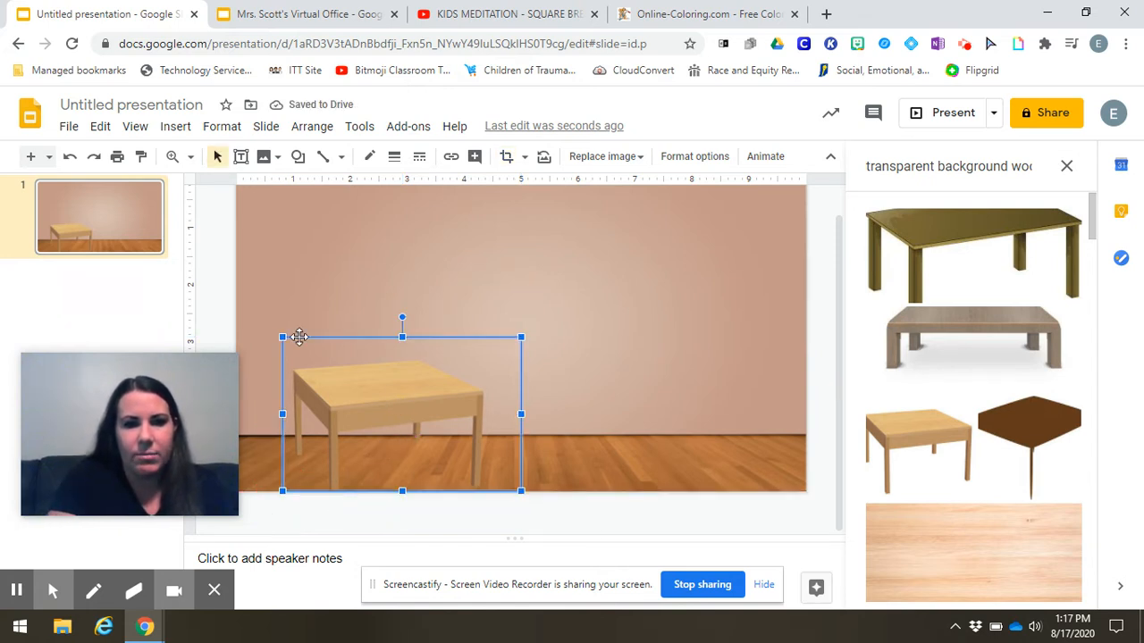
{"action": "mouse_move", "coordinate": [282, 336]}
{"action": "left_mouse_down"}
{"action": "mouse_move", "coordinate": [268, 319]}
{"action": "mouse_move", "coordinate": [280, 335]}
{"action": "left_mouse_up"}
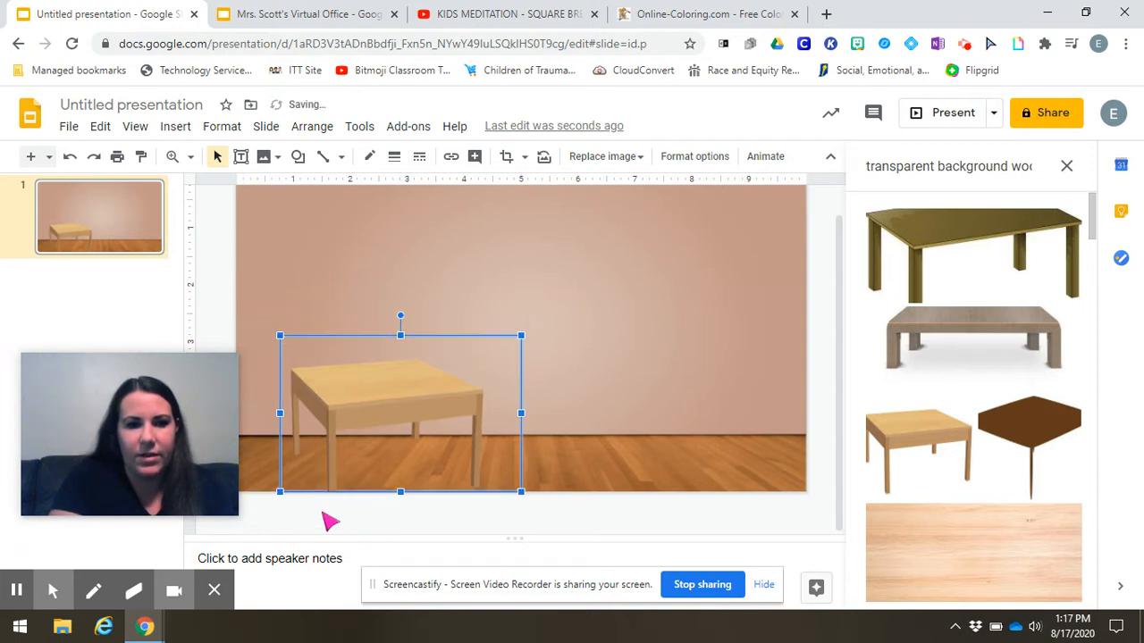
Try flipping the table image horizontally and vertically through its size and rotation format options.
{"action": "left_click", "coordinate": [354, 303]}
{"action": "left_click", "coordinate": [390, 434]}
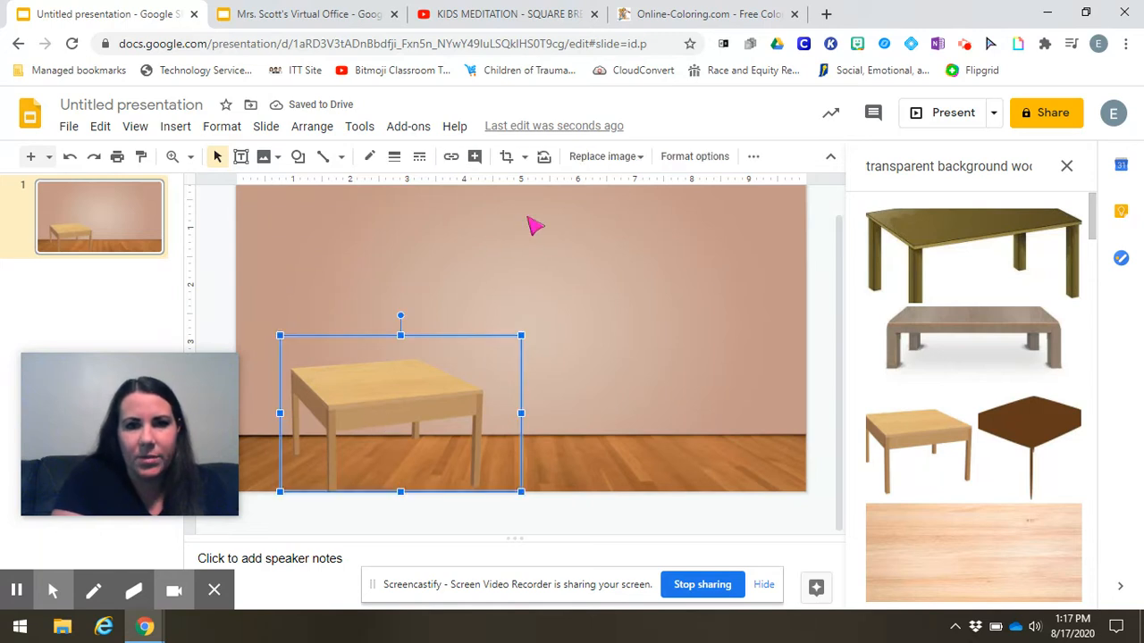
{"action": "left_click", "coordinate": [705, 158]}
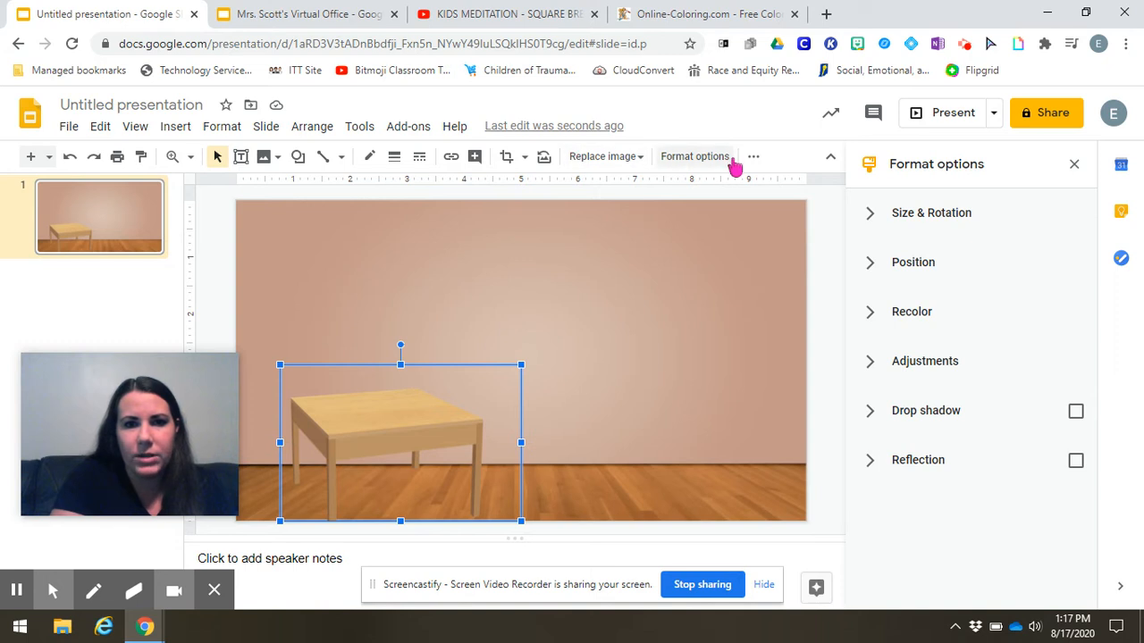
{"action": "left_click", "coordinate": [885, 214]}
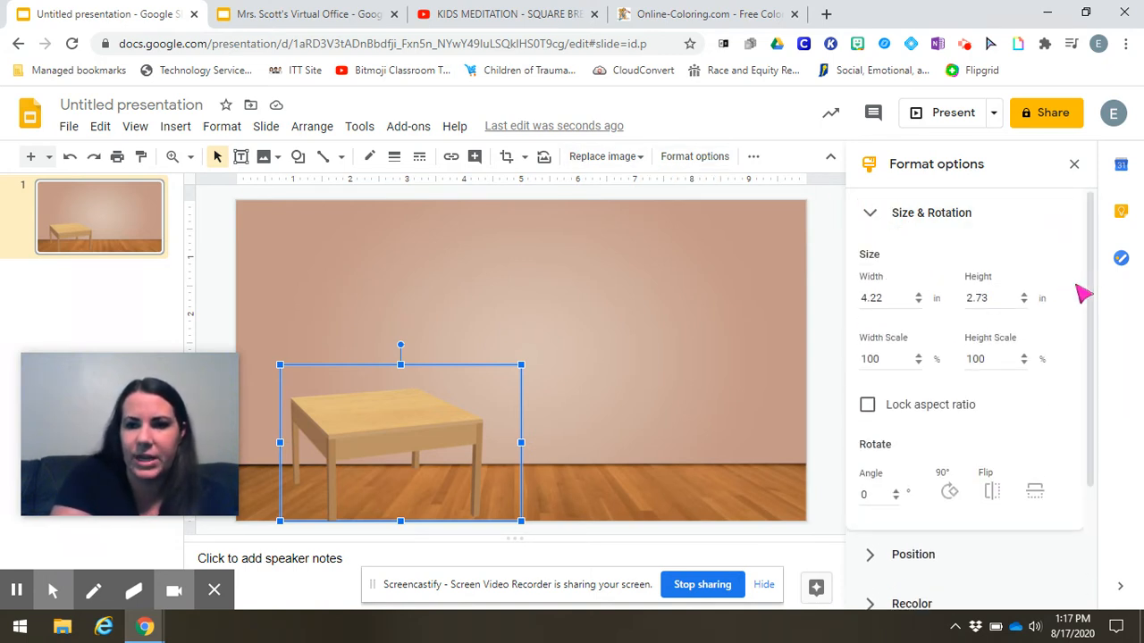
{"action": "left_click_drag", "start_coordinate": [1090, 273], "coordinate": [1090, 317]}
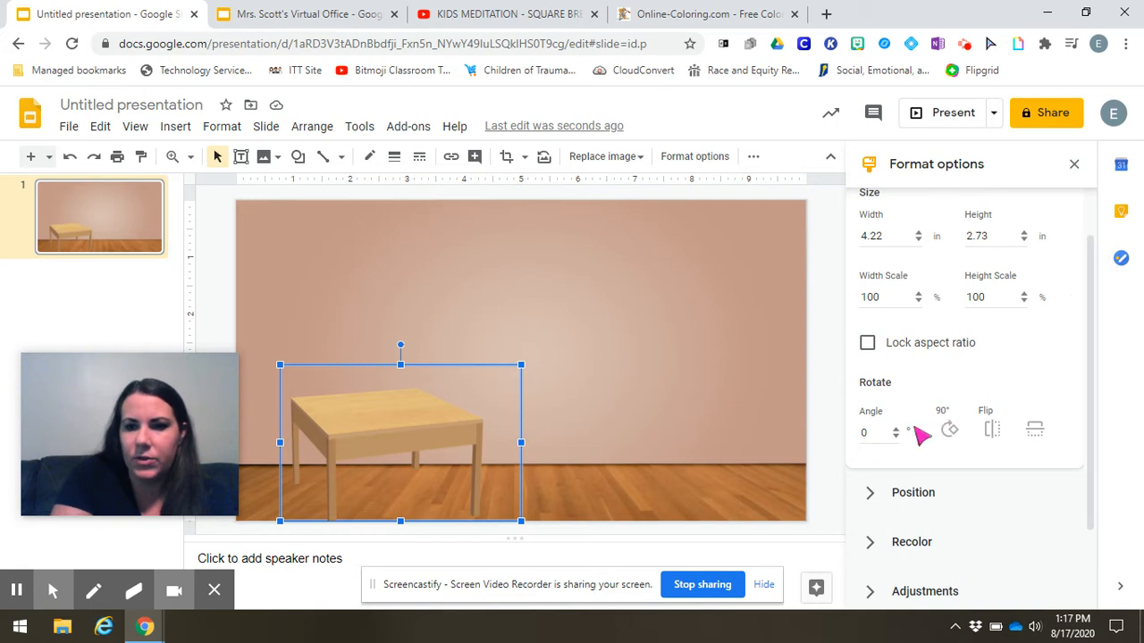
{"action": "left_click", "coordinate": [994, 430]}
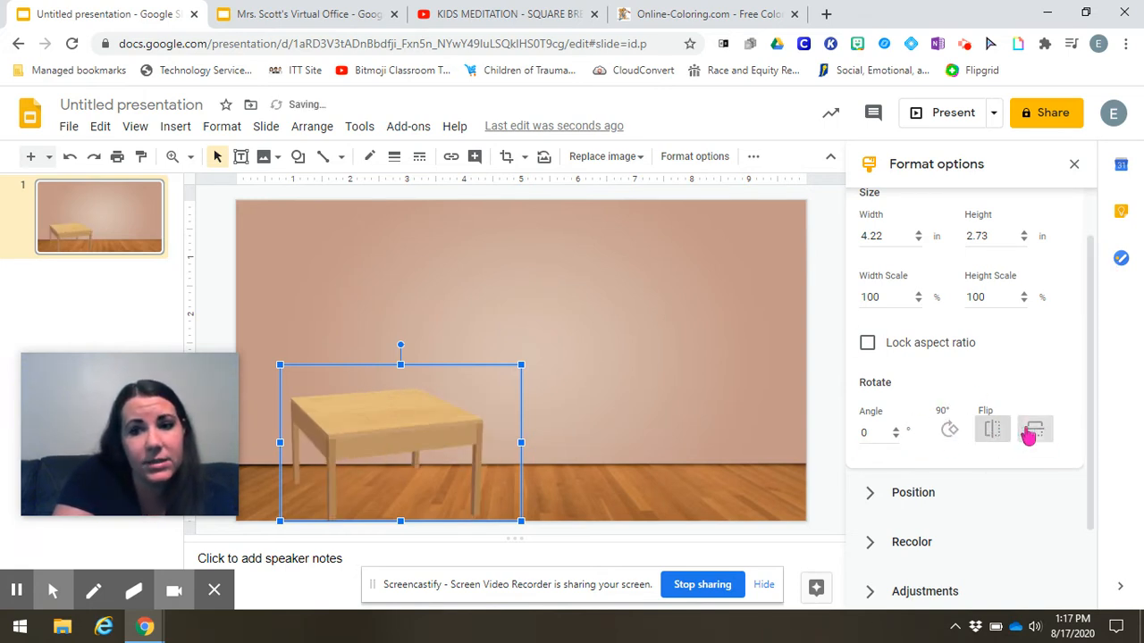
{"action": "left_click", "coordinate": [1035, 432]}
{"action": "left_click", "coordinate": [1040, 429]}
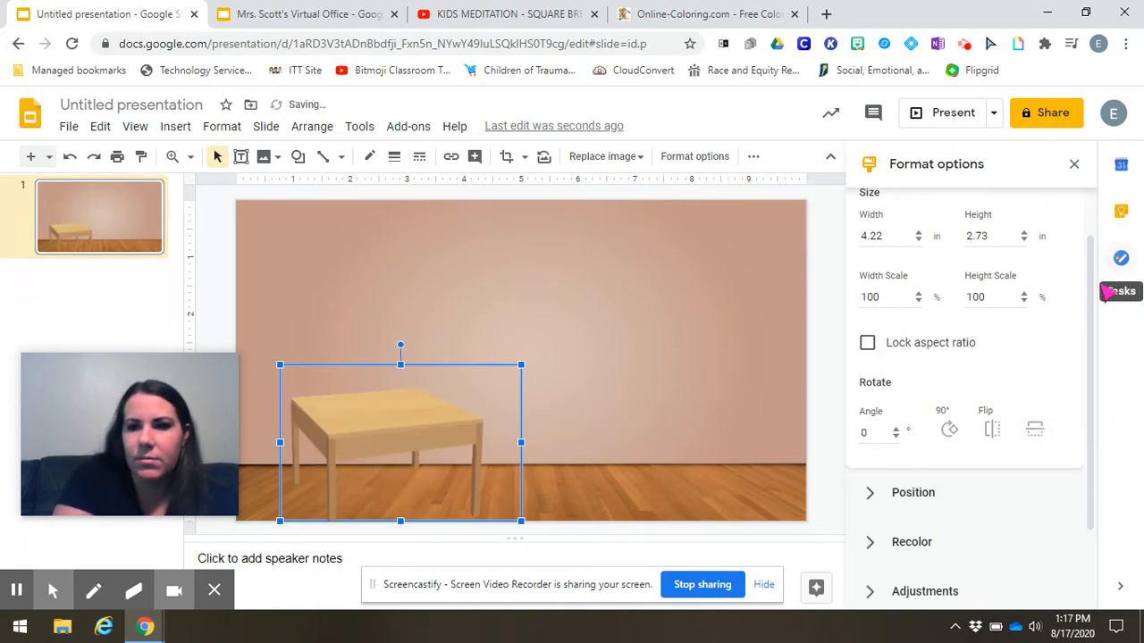
{"action": "scroll", "coordinate": [1114, 260], "scroll_direction": "up", "scroll_amount": 1}
{"action": "left_click", "coordinate": [885, 223]}
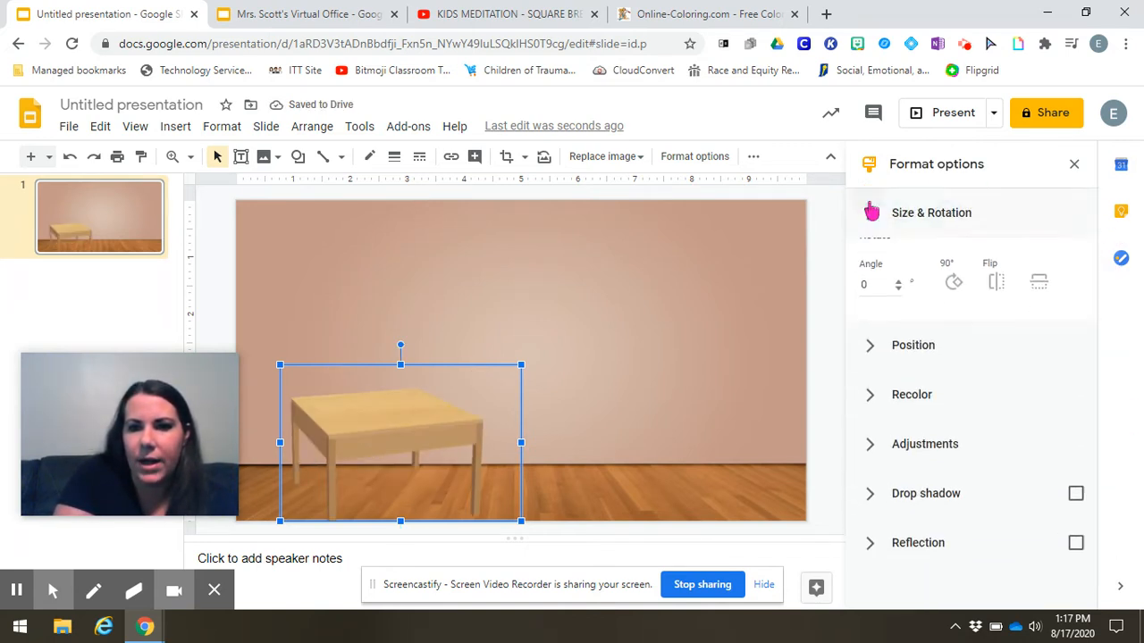
Set the table image's horizontal position to 1.08 in from the slide's top left.
{"action": "left_click", "coordinate": [878, 280]}
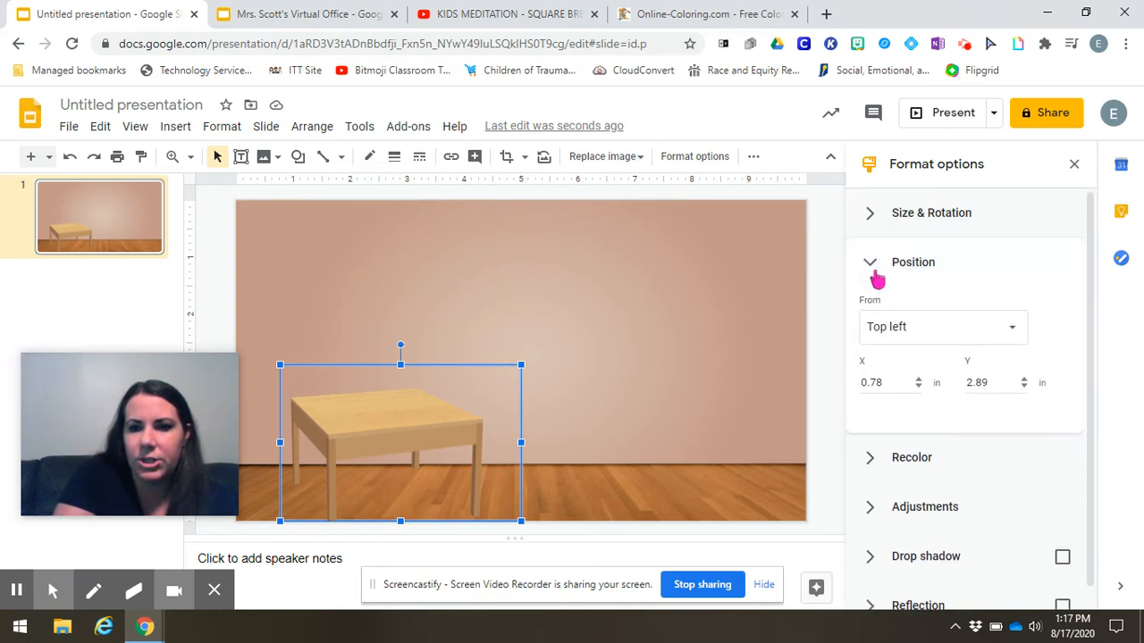
{"action": "left_click", "coordinate": [918, 379]}
{"action": "left_click", "coordinate": [918, 379]}
{"action": "left_click", "coordinate": [918, 379]}
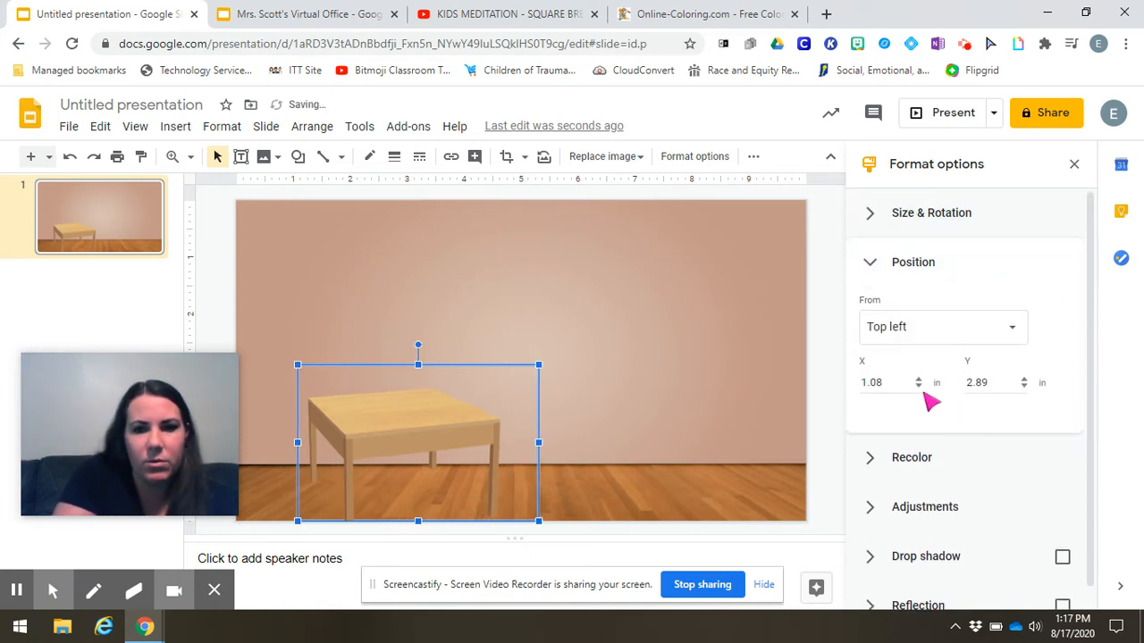
{"action": "left_click", "coordinate": [873, 264]}
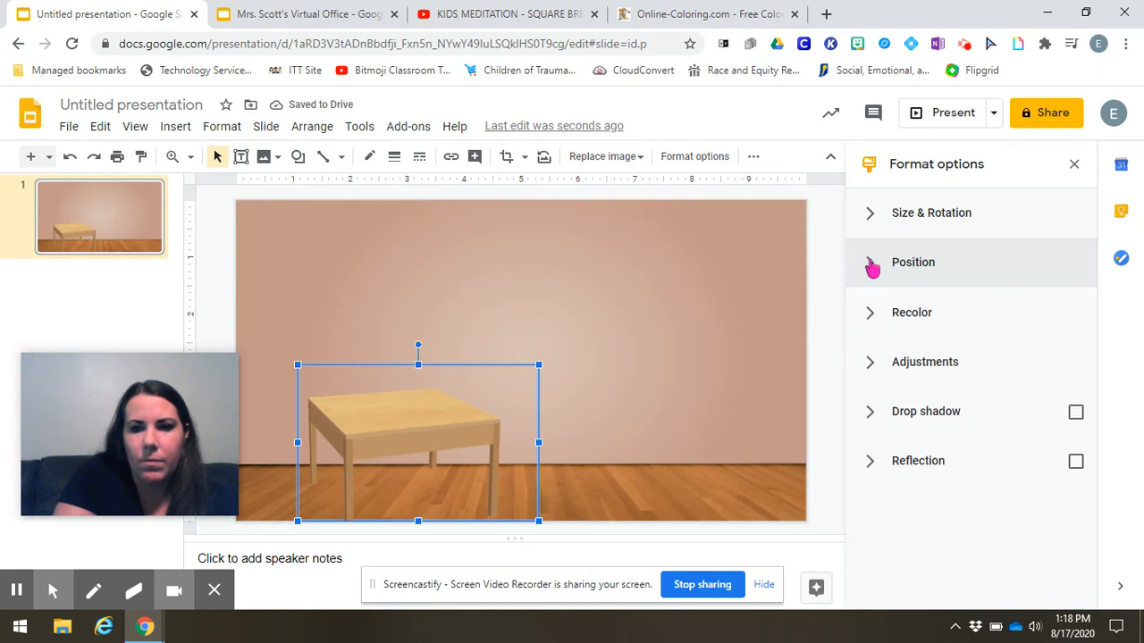
Recolor the wooden table image with the black Dark 4 preset.
{"action": "left_click", "coordinate": [865, 312]}
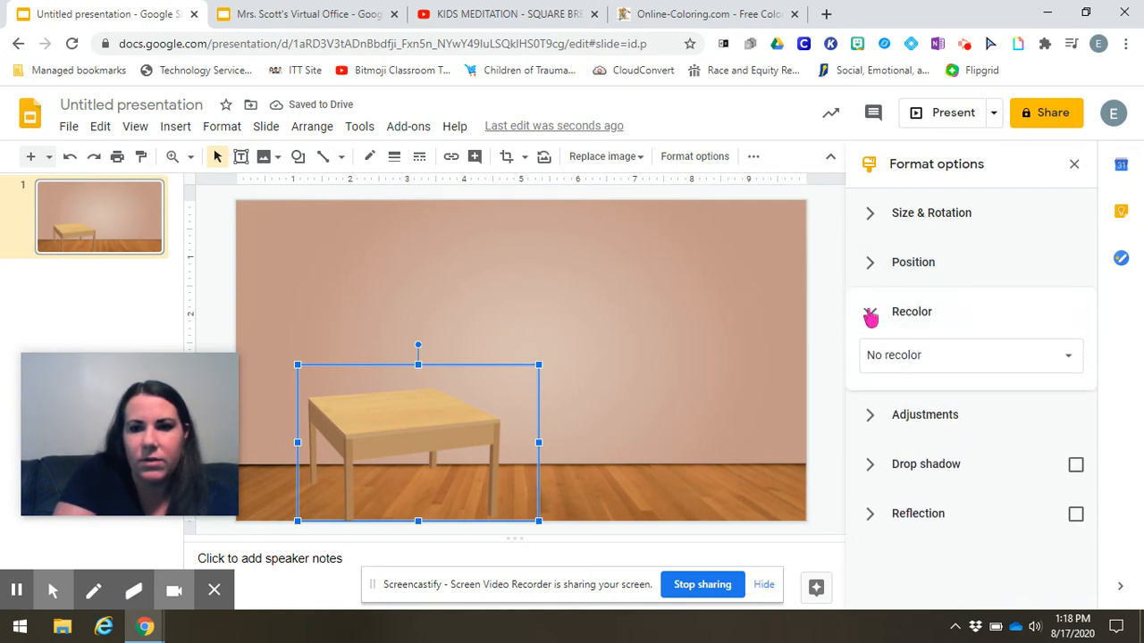
{"action": "left_click", "coordinate": [999, 362]}
{"action": "left_click_drag", "start_coordinate": [1079, 432], "coordinate": [1073, 518]}
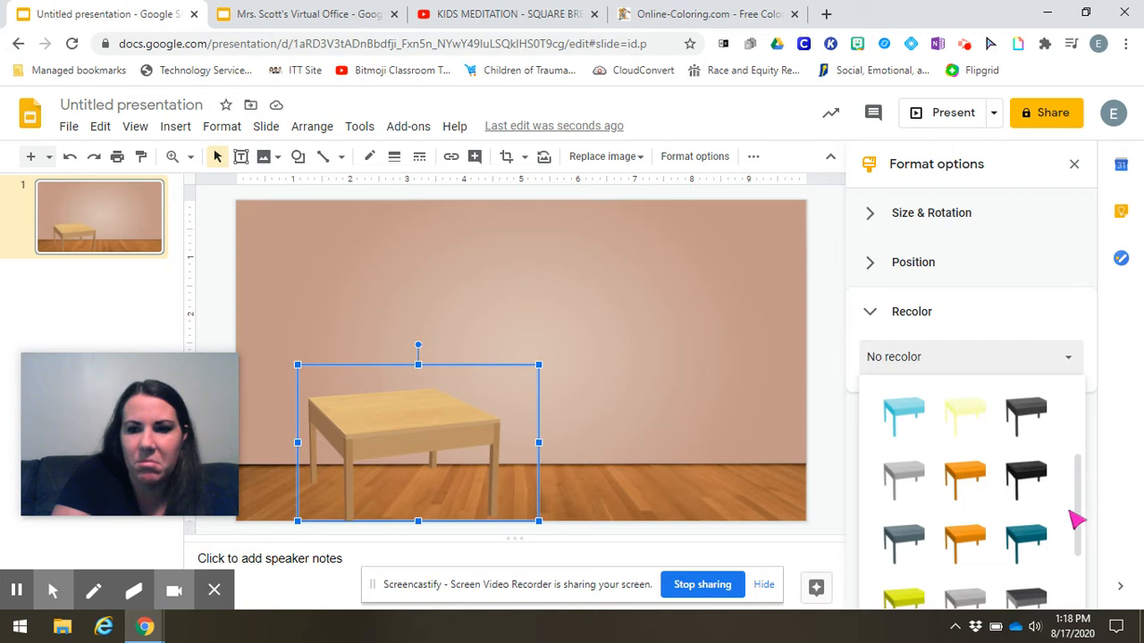
{"action": "left_click", "coordinate": [1040, 478]}
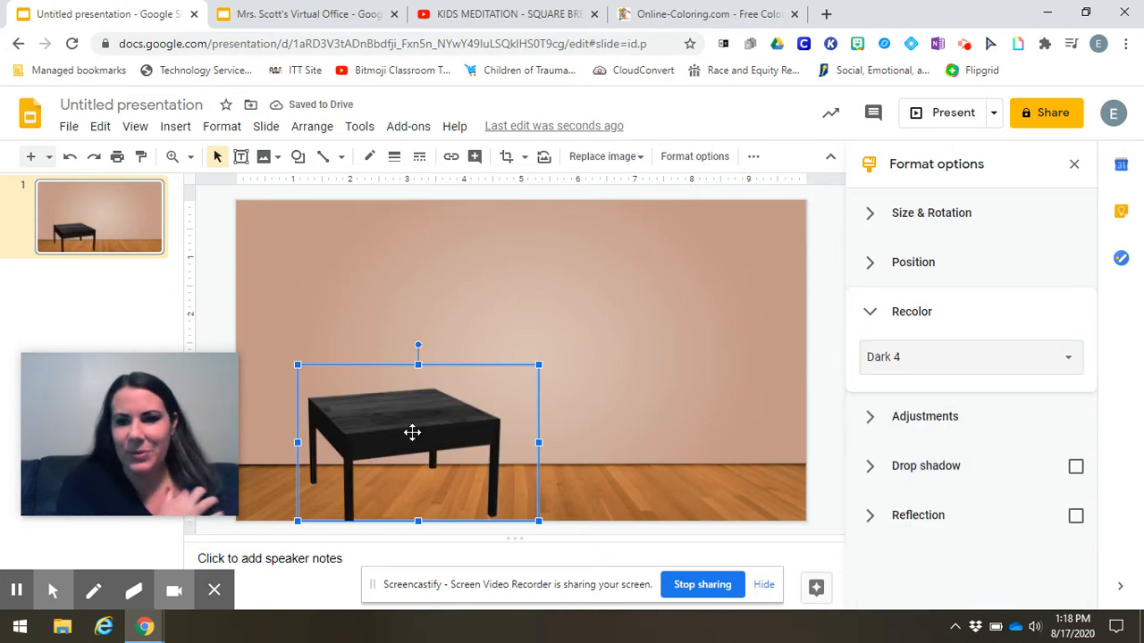
Try making the black table partly transparent, then return its transparency to zero.
{"action": "left_click", "coordinate": [868, 315]}
{"action": "left_click", "coordinate": [874, 362]}
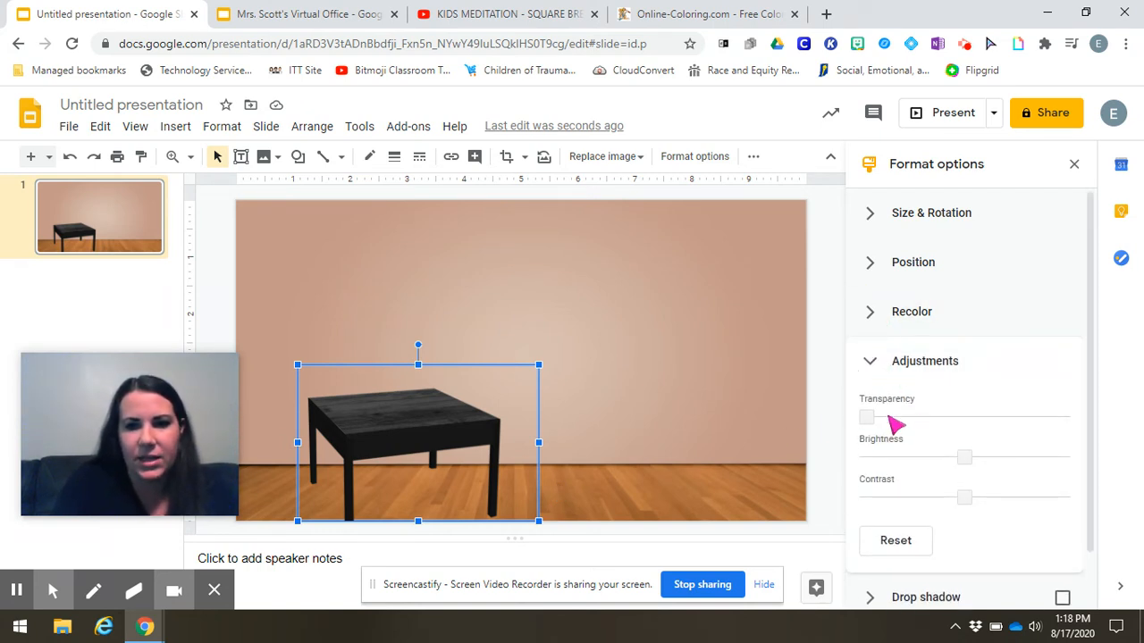
{"action": "left_click_drag", "start_coordinate": [870, 415], "coordinate": [989, 433]}
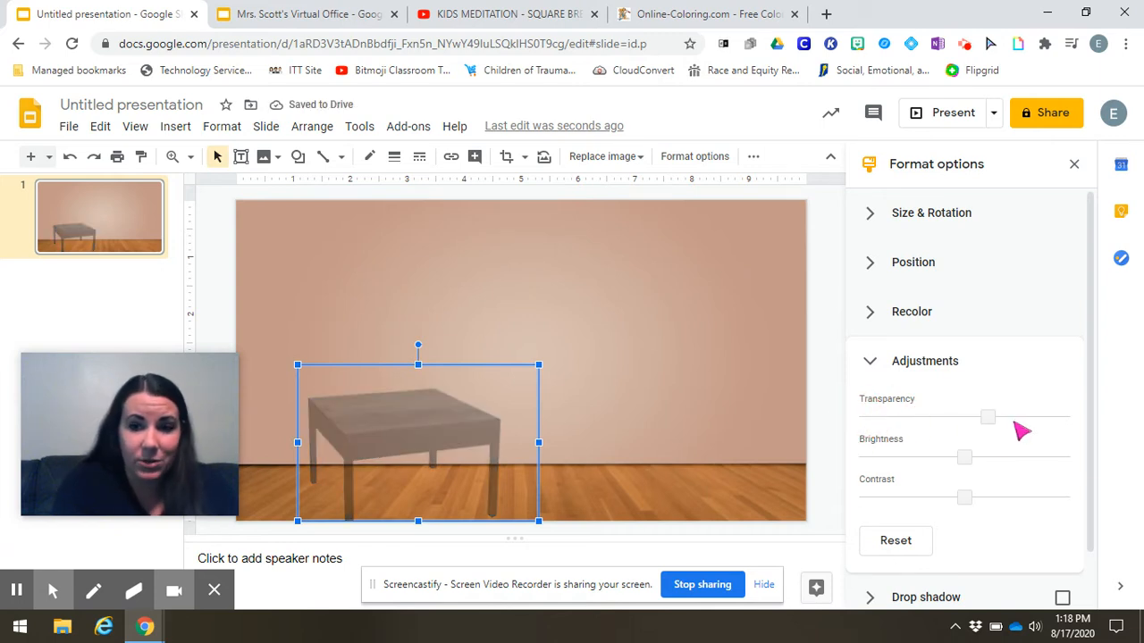
{"action": "left_click_drag", "start_coordinate": [991, 421], "coordinate": [958, 427]}
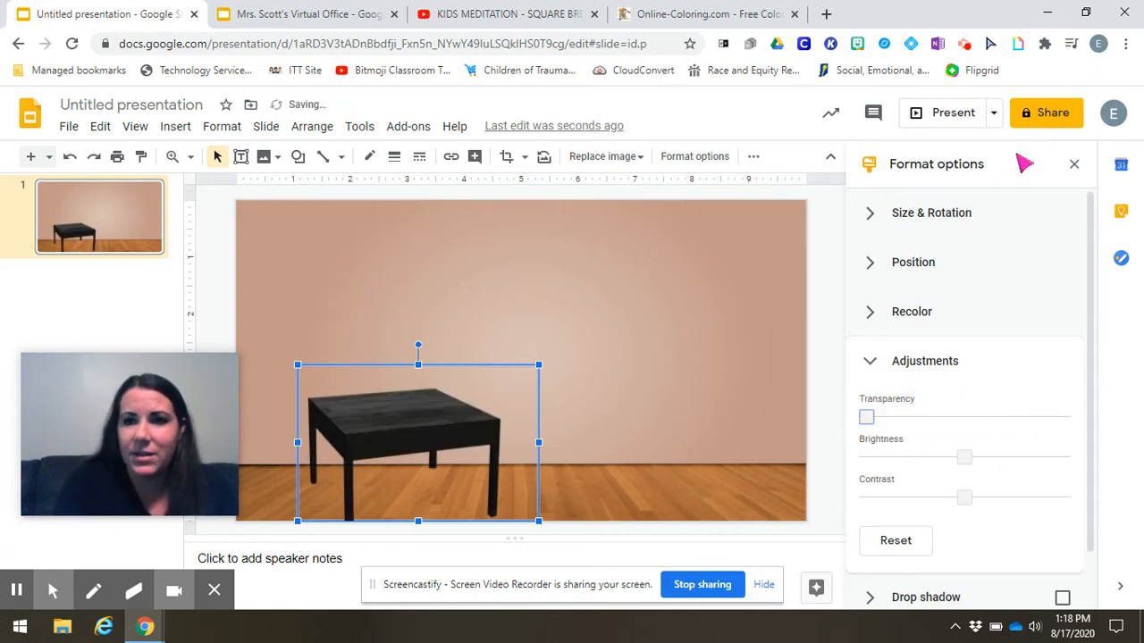
Close the format options and change the image search to "transparent background chair".
{"action": "left_click", "coordinate": [1072, 166]}
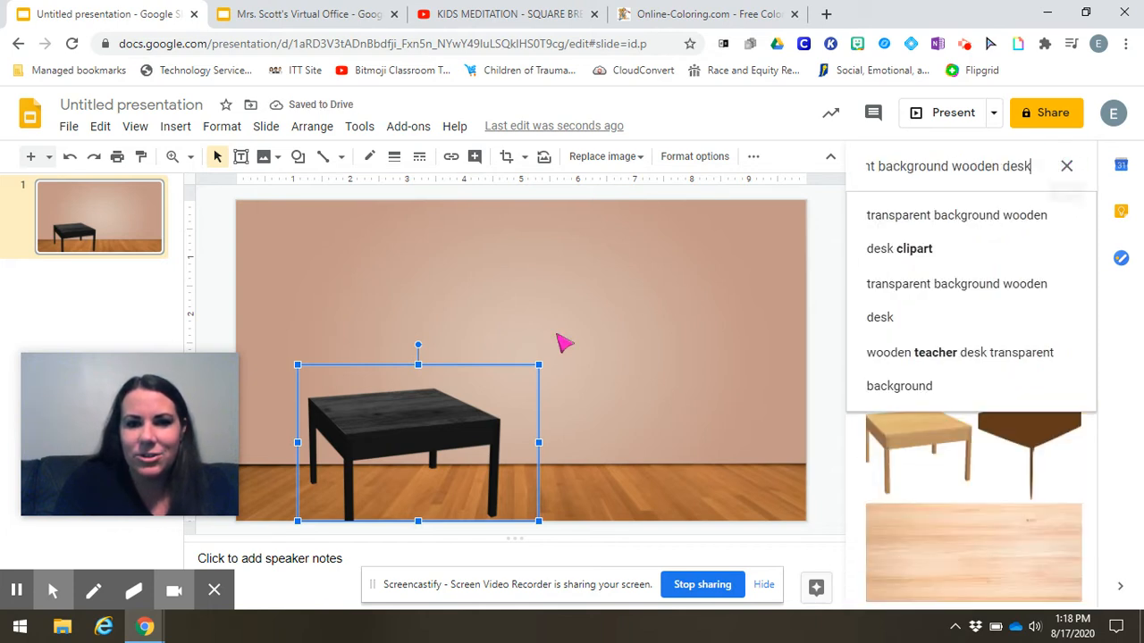
{"action": "left_click_drag", "start_coordinate": [450, 417], "coordinate": [456, 428]}
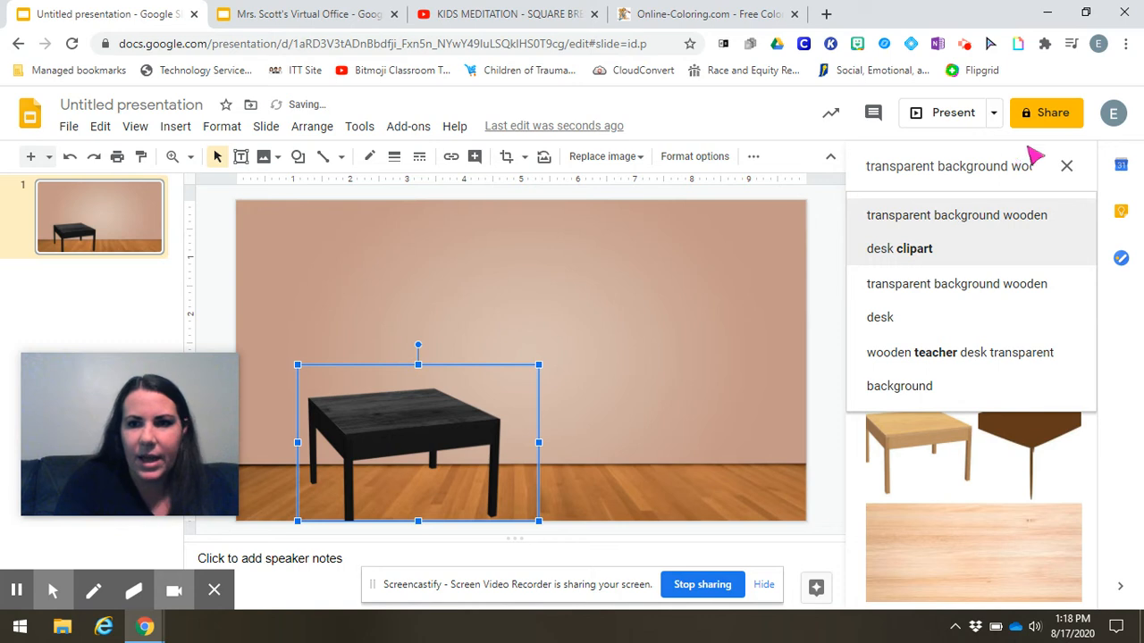
{"action": "left_click_drag", "start_coordinate": [1016, 169], "coordinate": [1064, 175]}
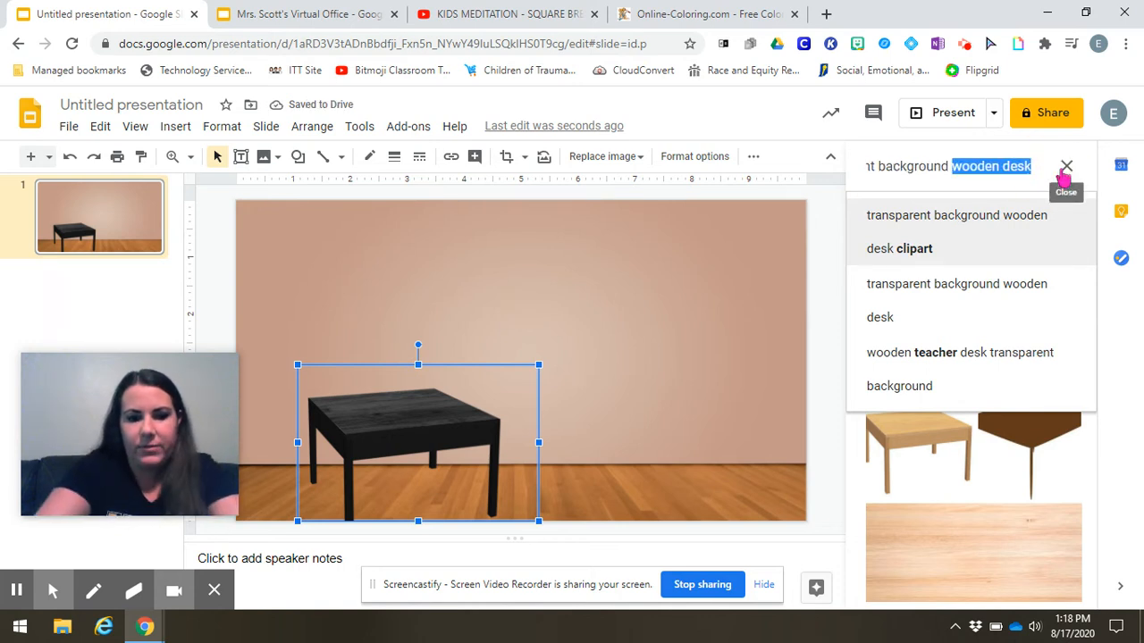
{"action": "type", "text": "chair"}
{"action": "key", "text": "Return"}
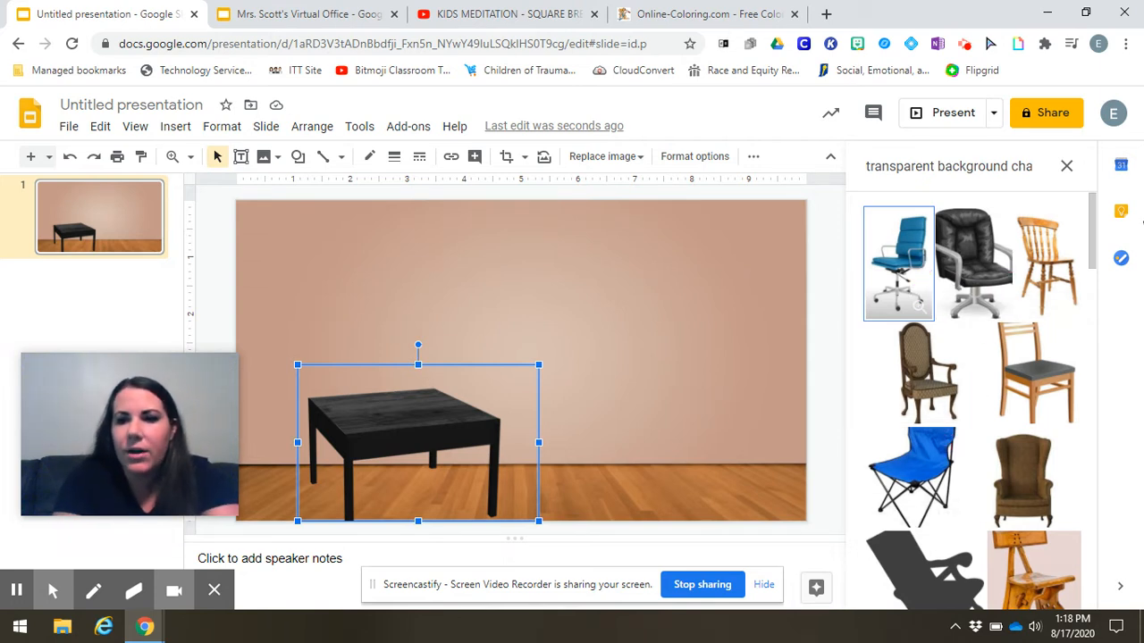
Insert the blue swivel chair image, shrink it to suit the table, and place it over the table's right half.
{"action": "left_click_drag", "start_coordinate": [1096, 219], "coordinate": [1092, 338]}
{"action": "left_click_drag", "start_coordinate": [1045, 366], "coordinate": [481, 350]}
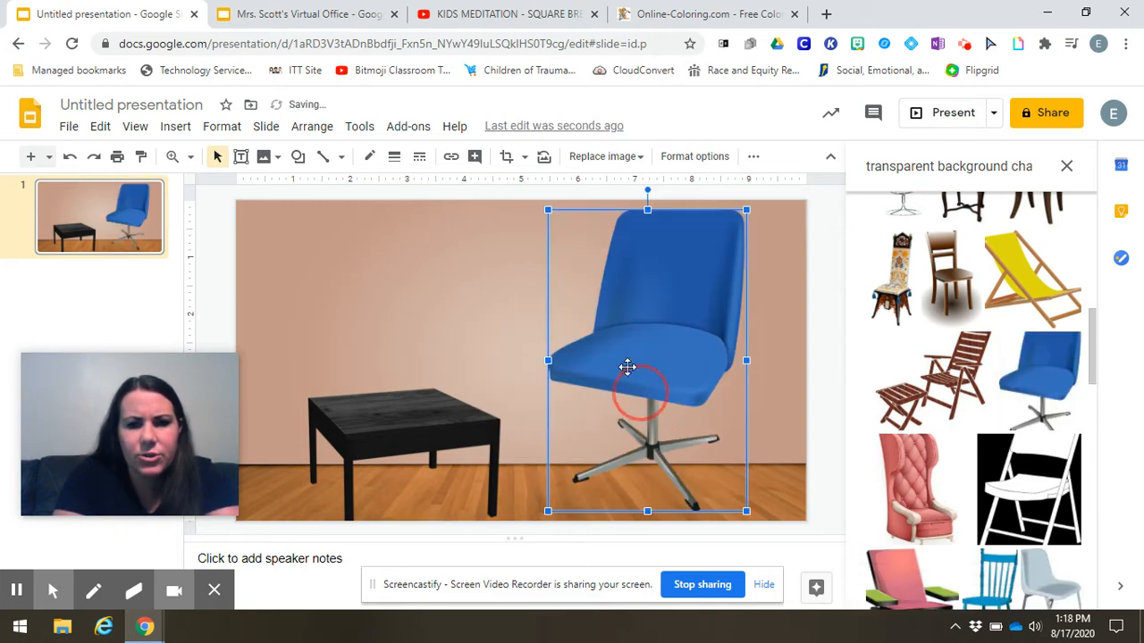
{"action": "left_click_drag", "start_coordinate": [602, 265], "coordinate": [555, 302]}
{"action": "left_click_drag", "start_coordinate": [460, 234], "coordinate": [531, 343]}
{"action": "left_click_drag", "start_coordinate": [602, 388], "coordinate": [448, 382]}
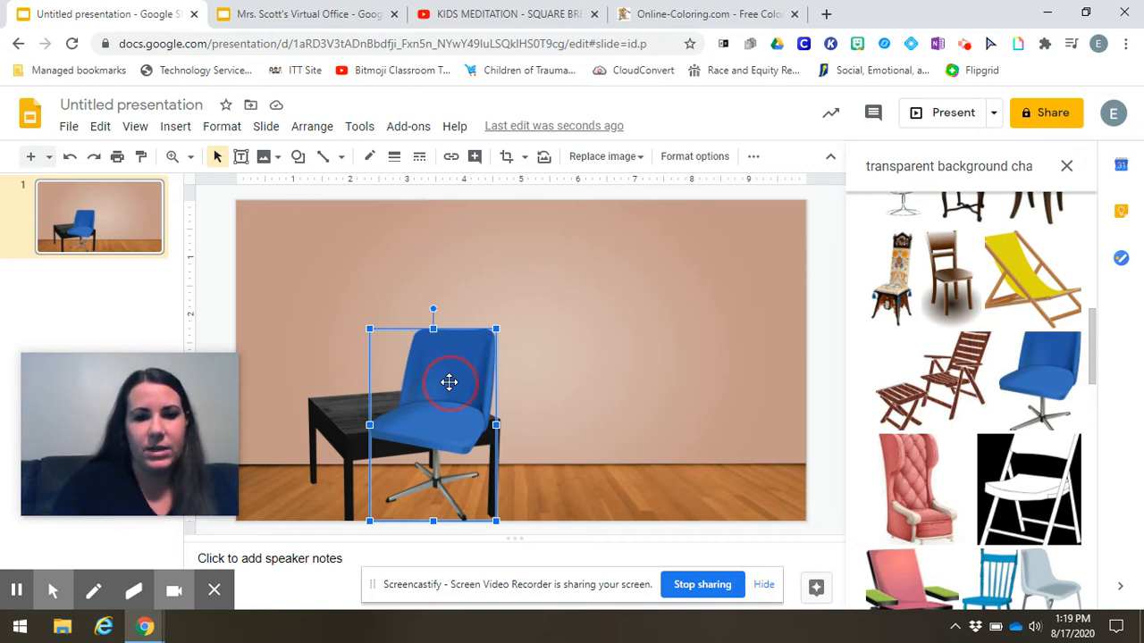
Send the blue chair image to the back so it sits behind the table.
{"action": "right_click", "coordinate": [448, 382]}
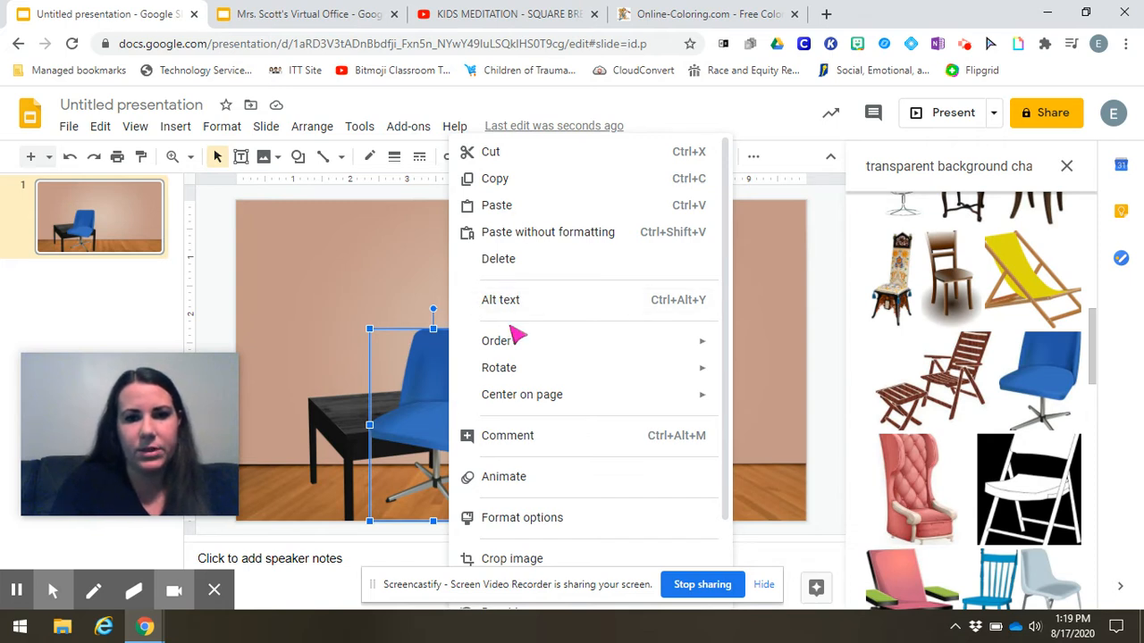
{"action": "mouse_move", "coordinate": [514, 368]}
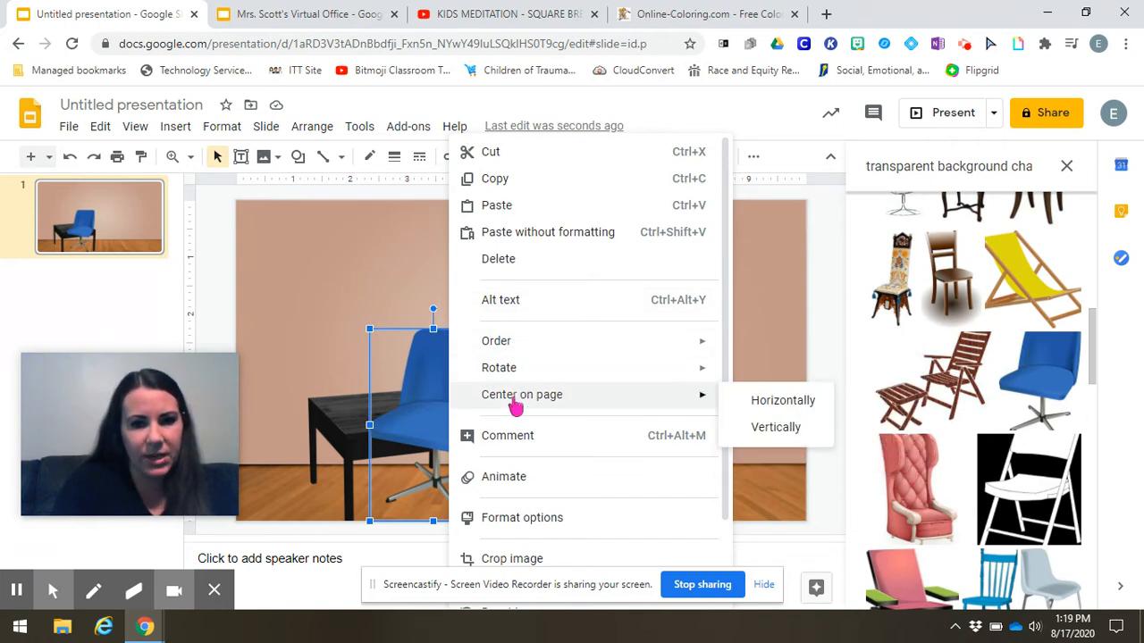
{"action": "mouse_move", "coordinate": [527, 351]}
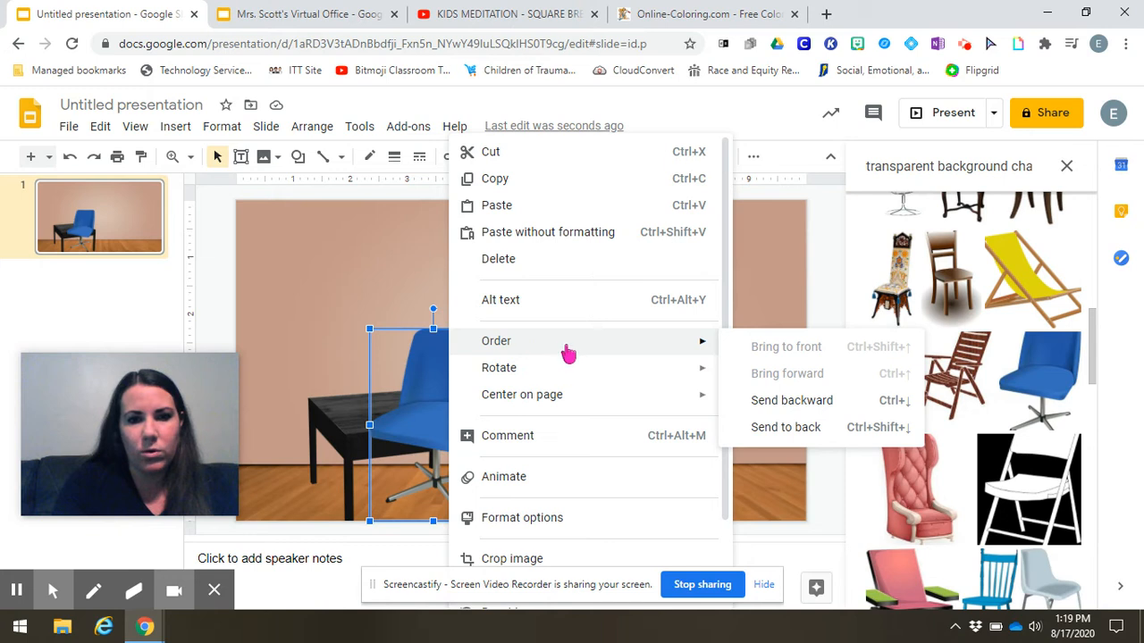
{"action": "left_click", "coordinate": [811, 434]}
Shift the table slightly left and move the chair behind the table's left half.
{"action": "left_click", "coordinate": [409, 366]}
{"action": "left_click_drag", "start_coordinate": [410, 366], "coordinate": [392, 363]}
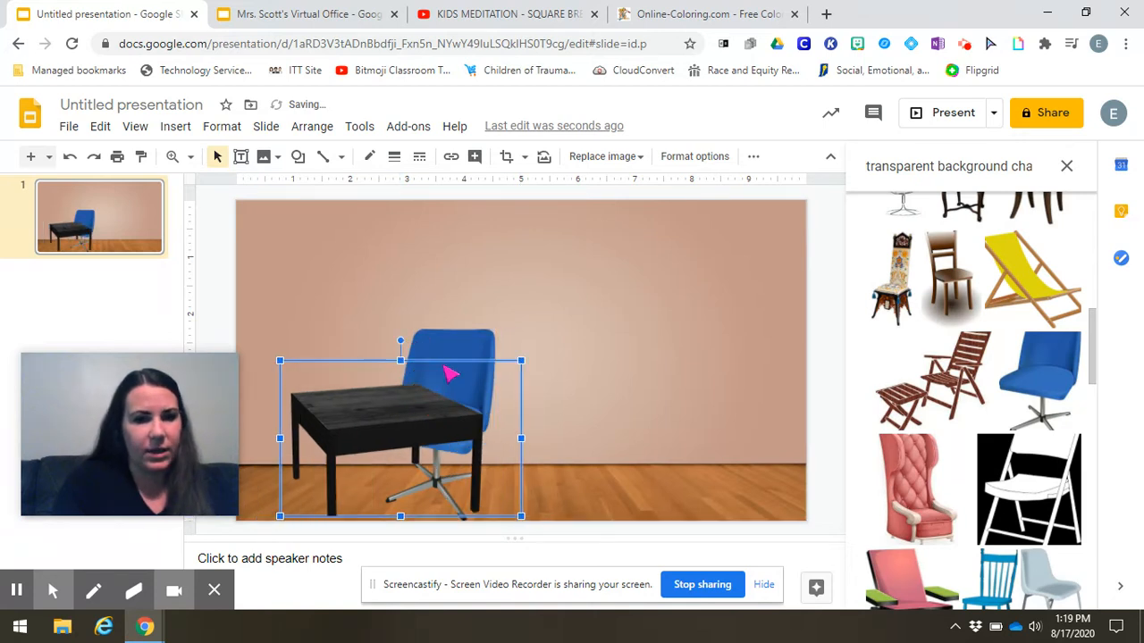
{"action": "left_click_drag", "start_coordinate": [460, 333], "coordinate": [380, 325]}
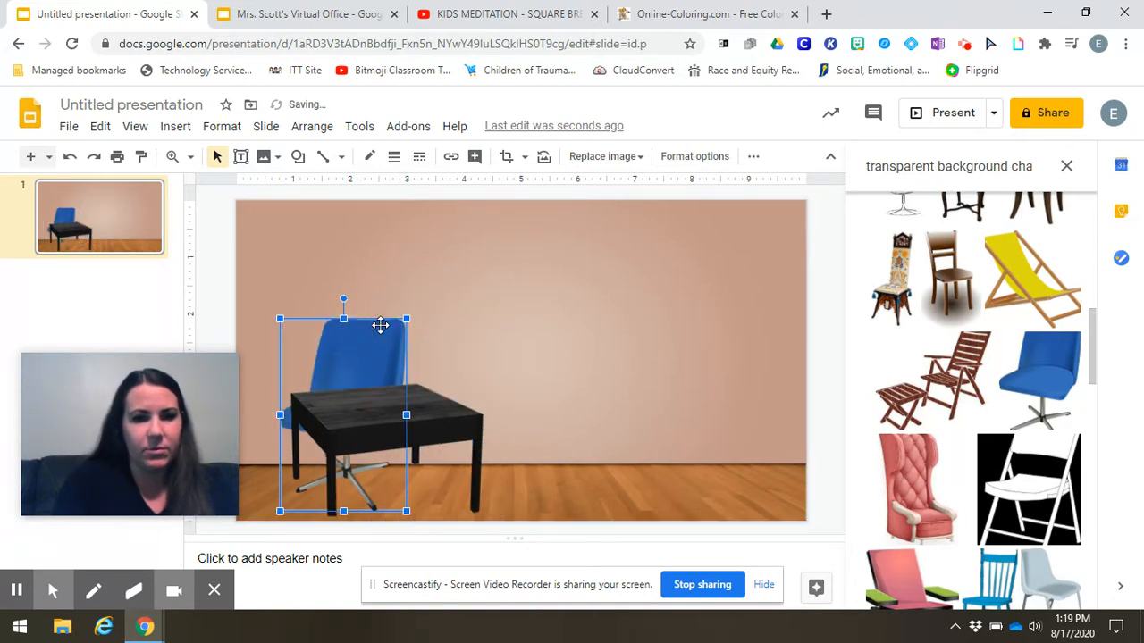
{"action": "double_click", "coordinate": [384, 353]}
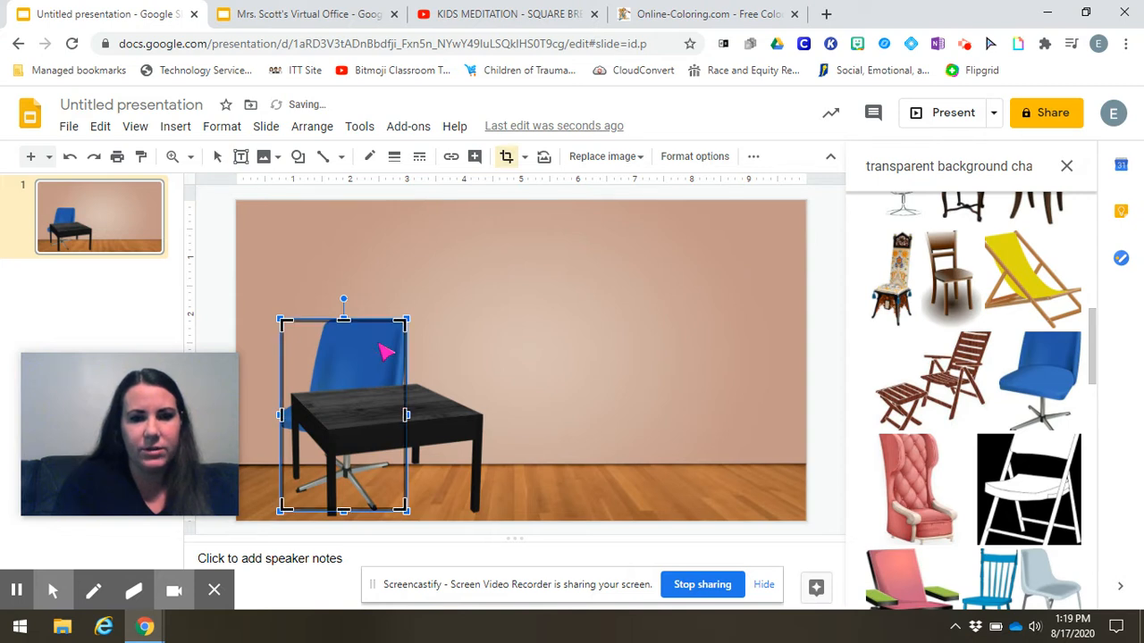
{"action": "left_click", "coordinate": [426, 309]}
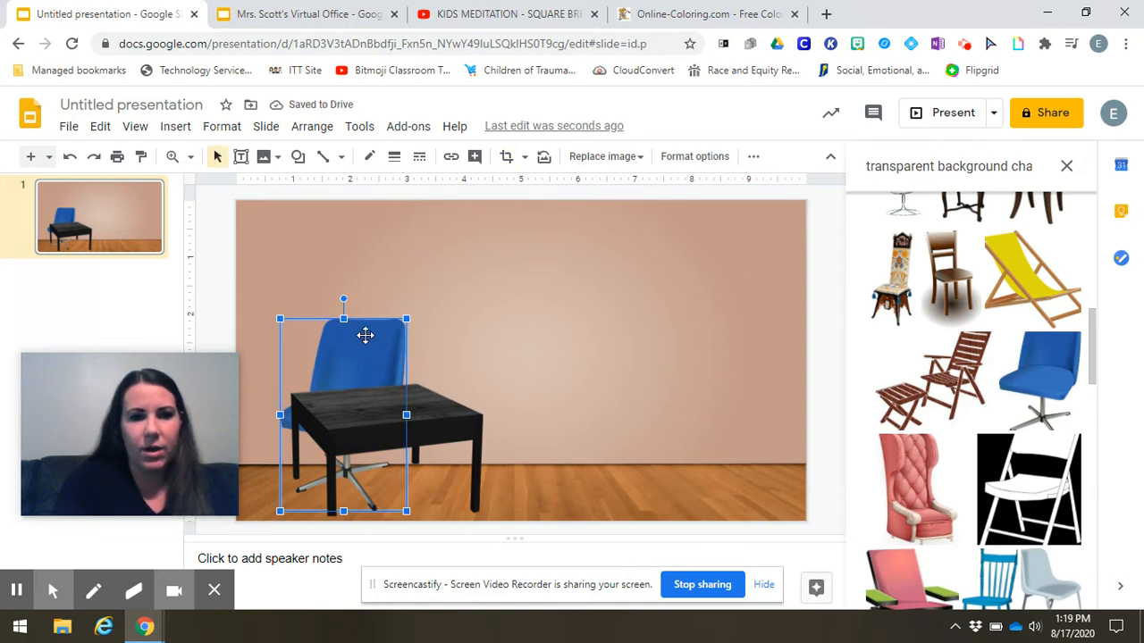
Flip the blue chair horizontally and nudge it slightly right behind the table.
{"action": "right_click", "coordinate": [366, 335]}
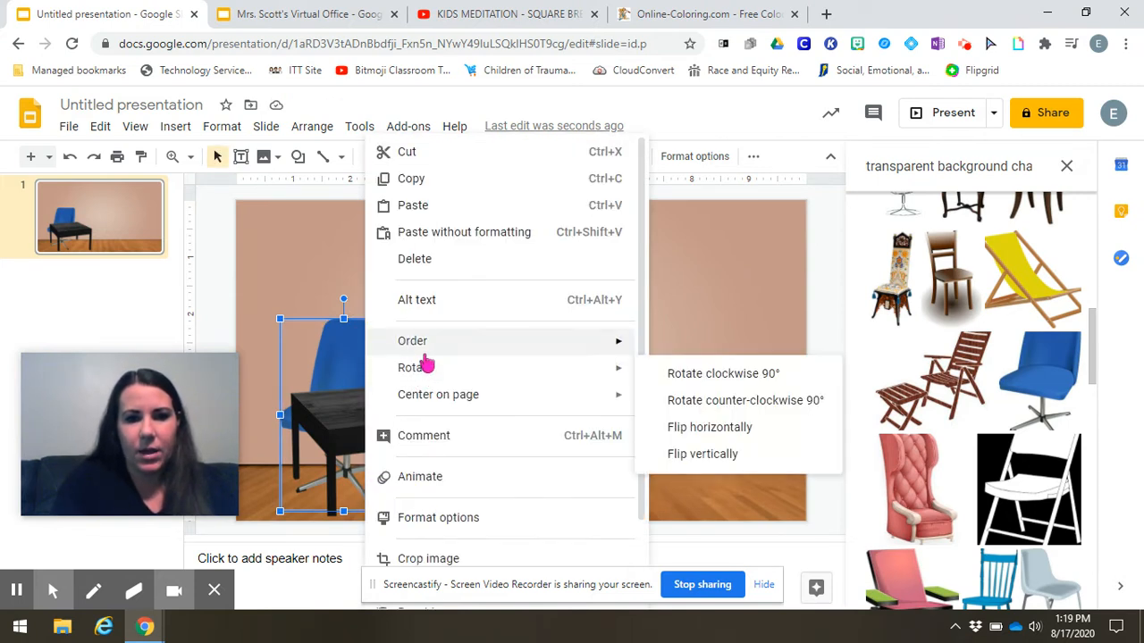
{"action": "left_click", "coordinate": [749, 432]}
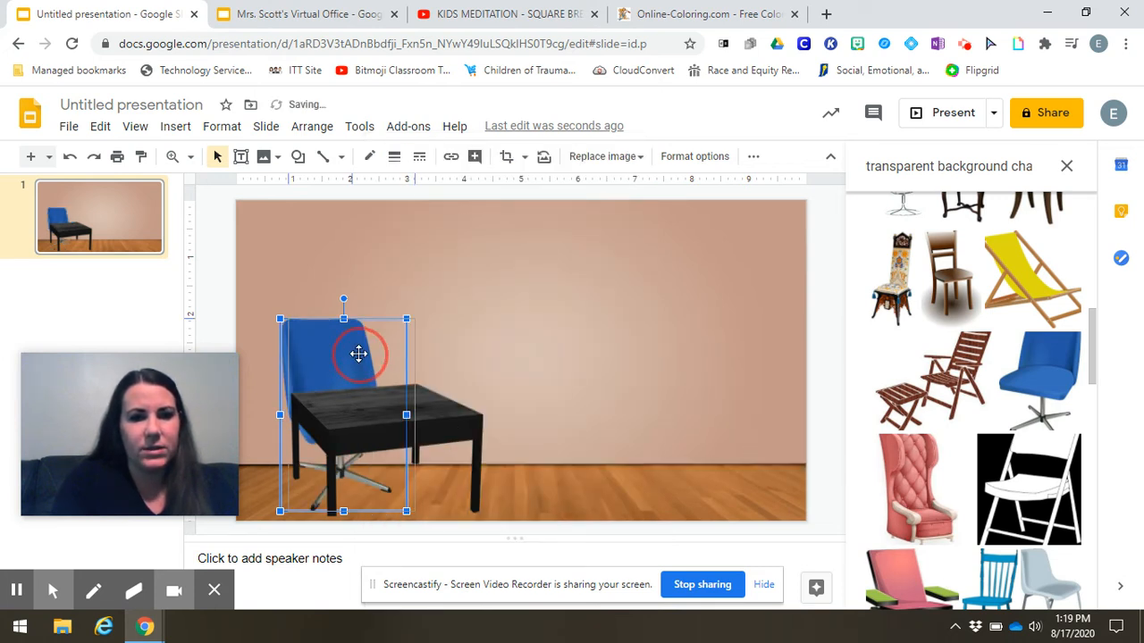
{"action": "left_click_drag", "start_coordinate": [360, 355], "coordinate": [372, 349]}
Enlarge the black table slightly and shift it down so its front legs reach the slide's lower edge.
{"action": "left_click", "coordinate": [457, 428]}
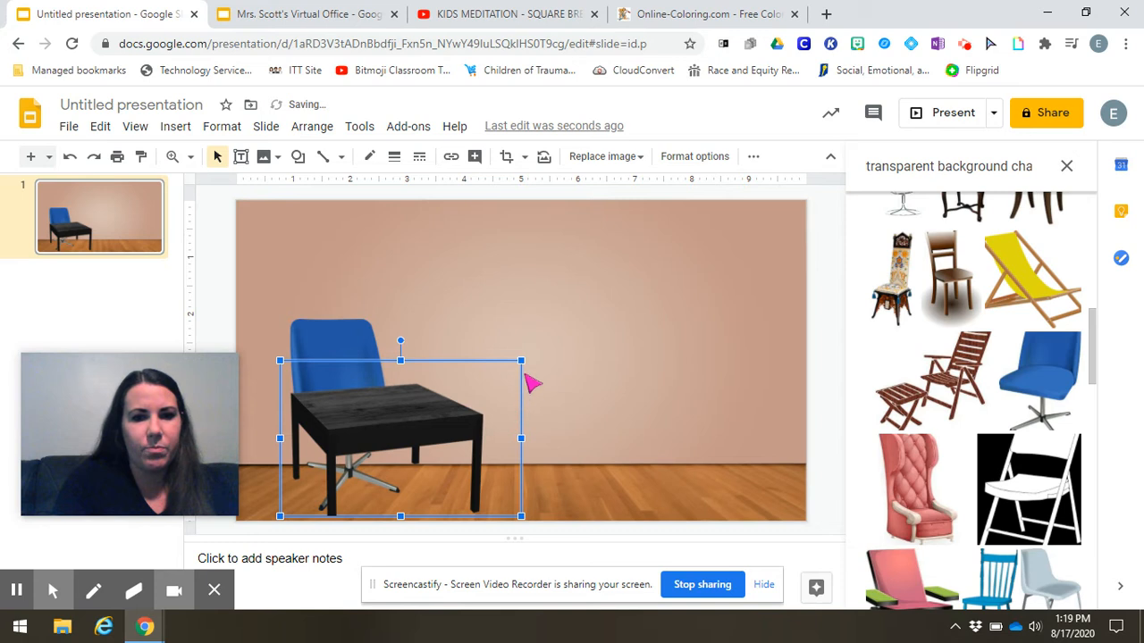
{"action": "left_click_drag", "start_coordinate": [521, 360], "coordinate": [548, 343]}
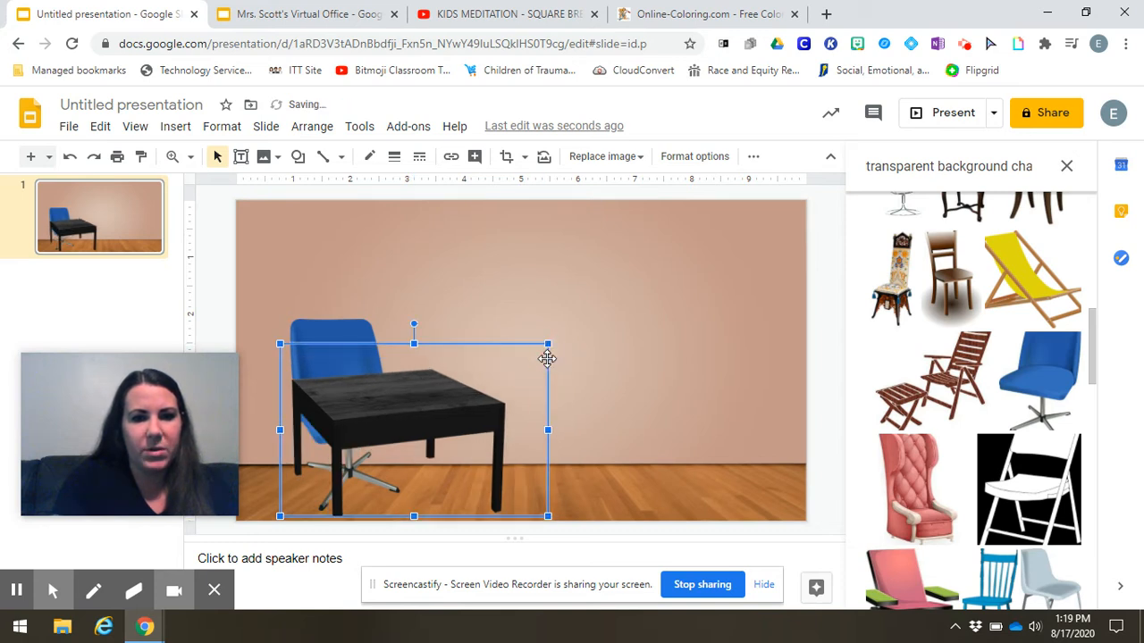
{"action": "left_click", "coordinate": [465, 398]}
{"action": "left_click_drag", "start_coordinate": [464, 399], "coordinate": [469, 407]}
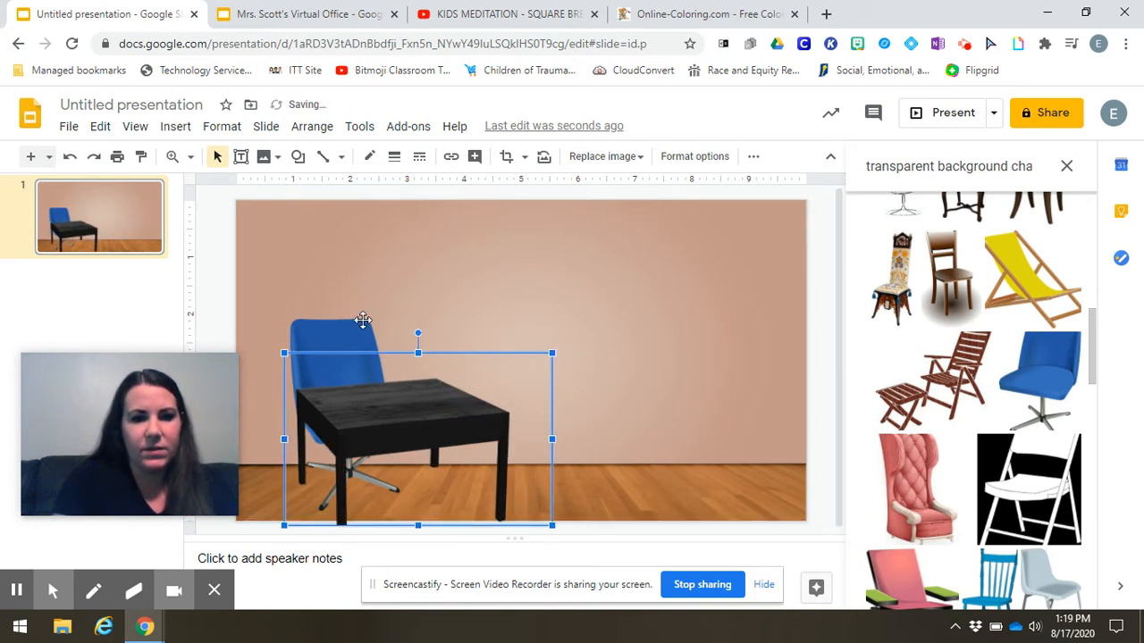
Move the chair slightly right and down behind the table, then nudge the table into its final place and deselect it.
{"action": "mouse_move", "coordinate": [323, 337]}
{"action": "left_mouse_down"}
{"action": "mouse_move", "coordinate": [333, 335]}
{"action": "mouse_move", "coordinate": [302, 318]}
{"action": "mouse_move", "coordinate": [309, 328]}
{"action": "left_mouse_up"}
{"action": "left_click", "coordinate": [365, 350]}
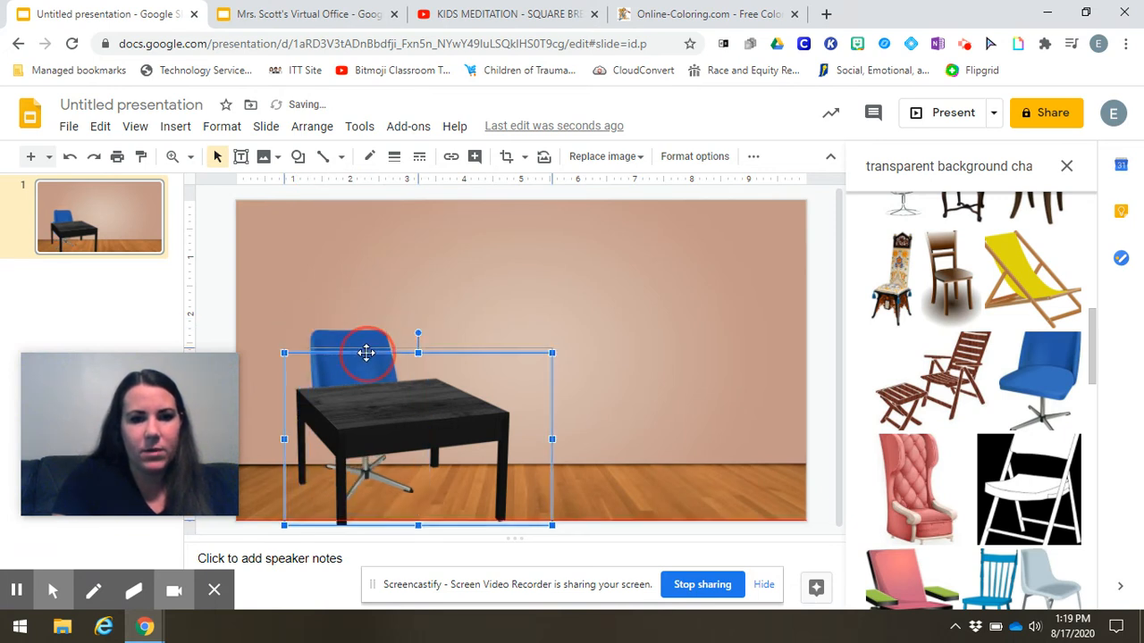
{"action": "left_click_drag", "start_coordinate": [362, 352], "coordinate": [364, 356]}
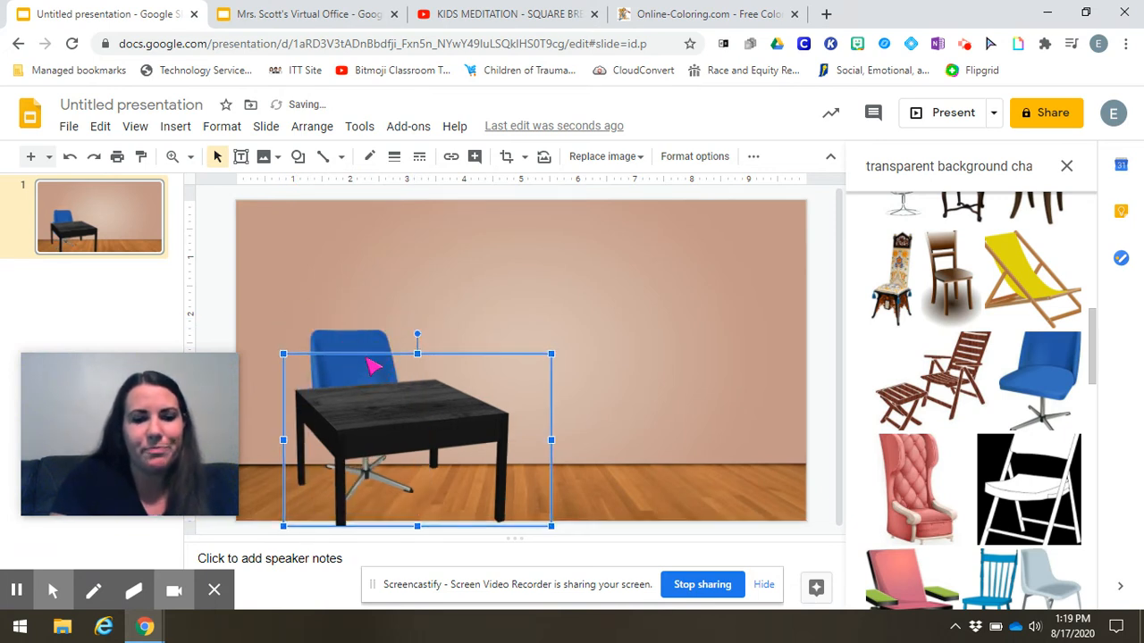
{"action": "left_click", "coordinate": [536, 337]}
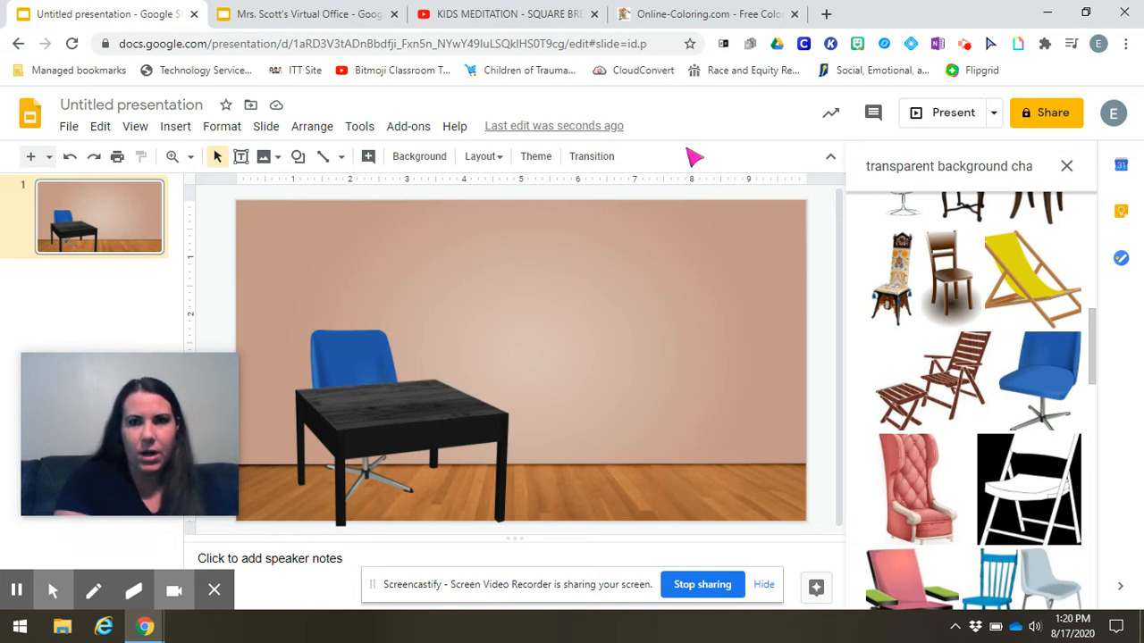
Search the Bitmoji extension for "coffee".
{"action": "left_click", "coordinate": [858, 46]}
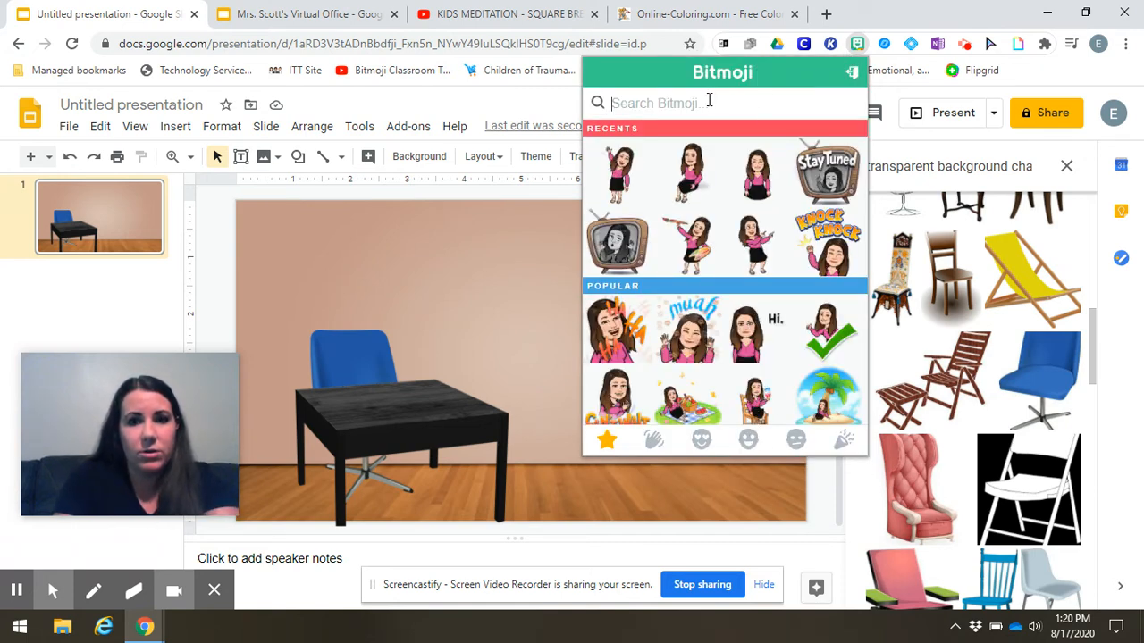
{"action": "type", "text": "coffee"}
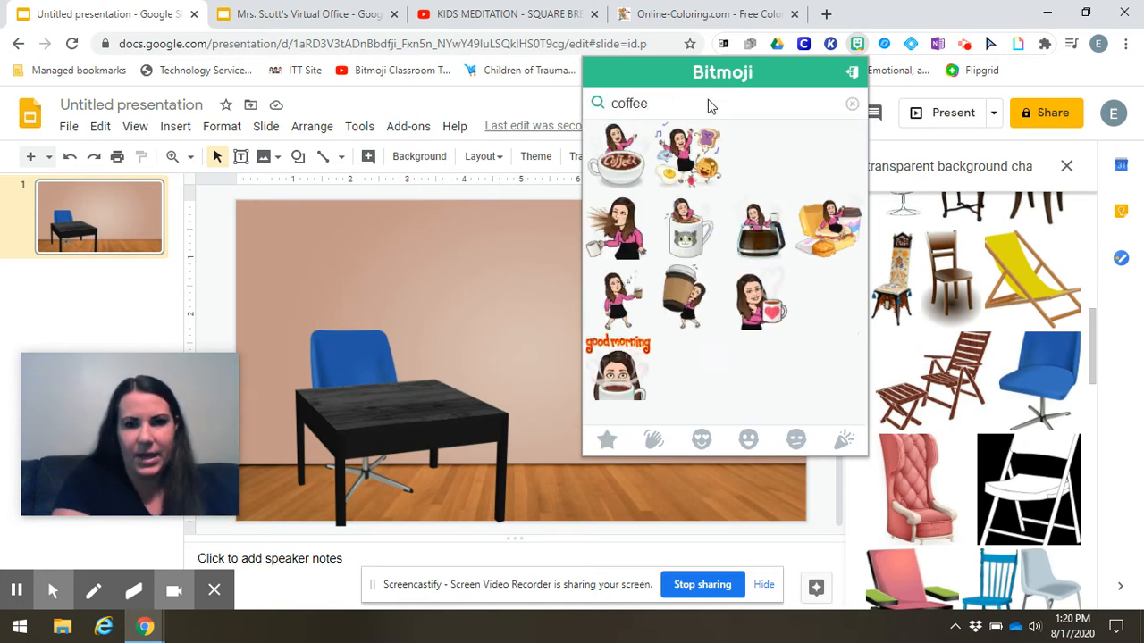